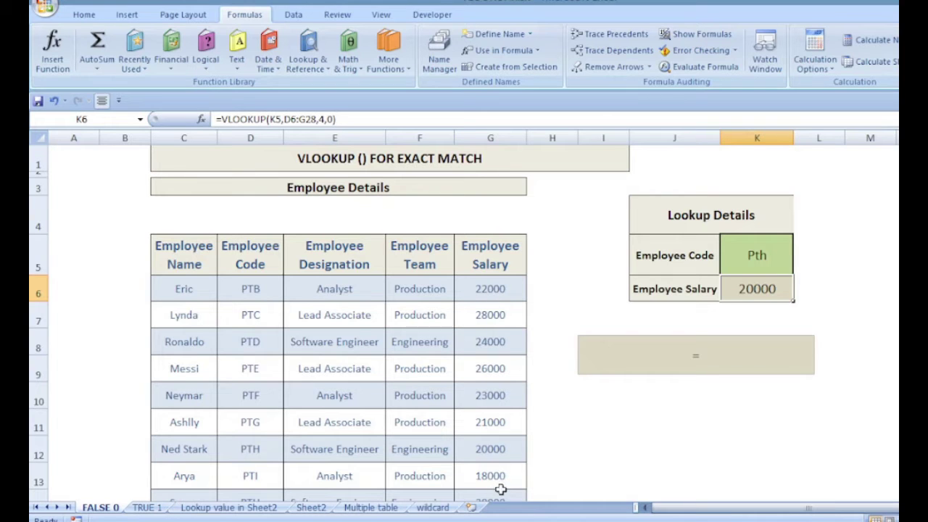
# Clear the existing formula from the Employee Salary cell K6
pyautogui.doubleClick(742, 288)
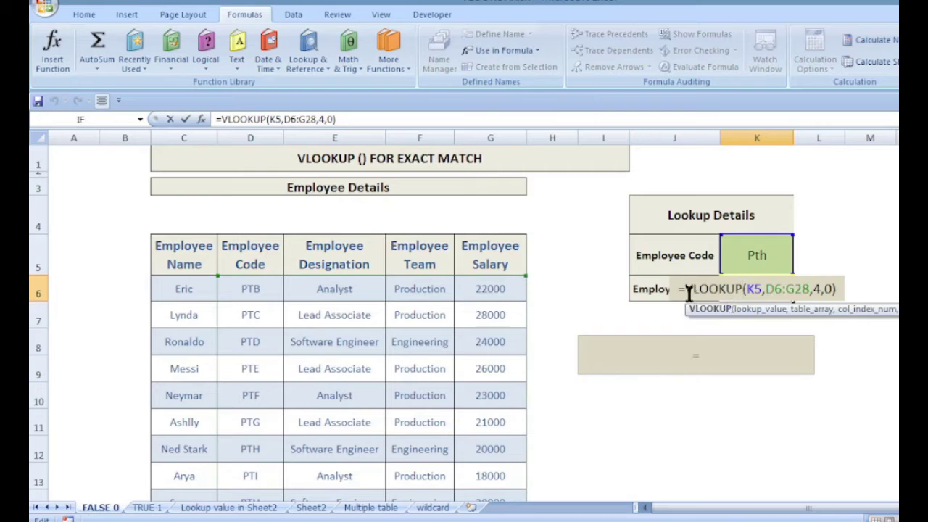
pyautogui.moveTo(681, 290); pyautogui.dragTo(846, 291)
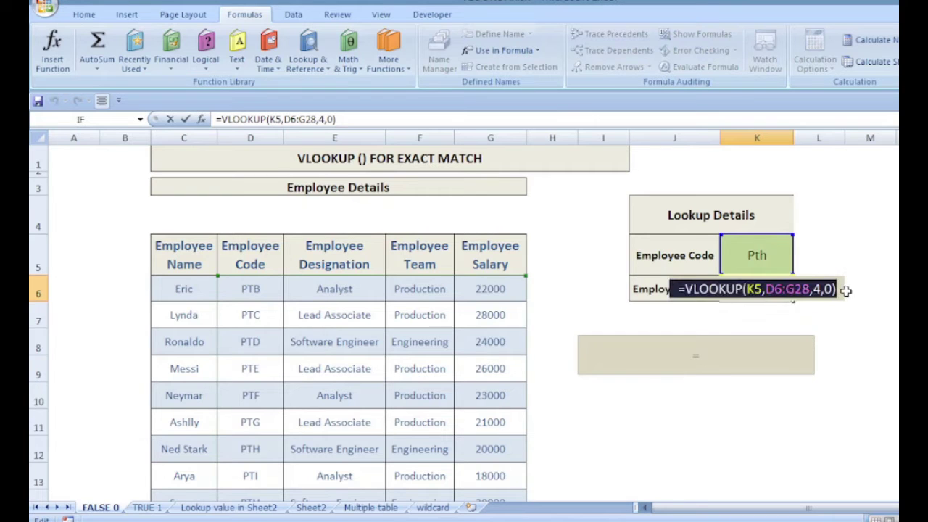
pyautogui.press('Delete')
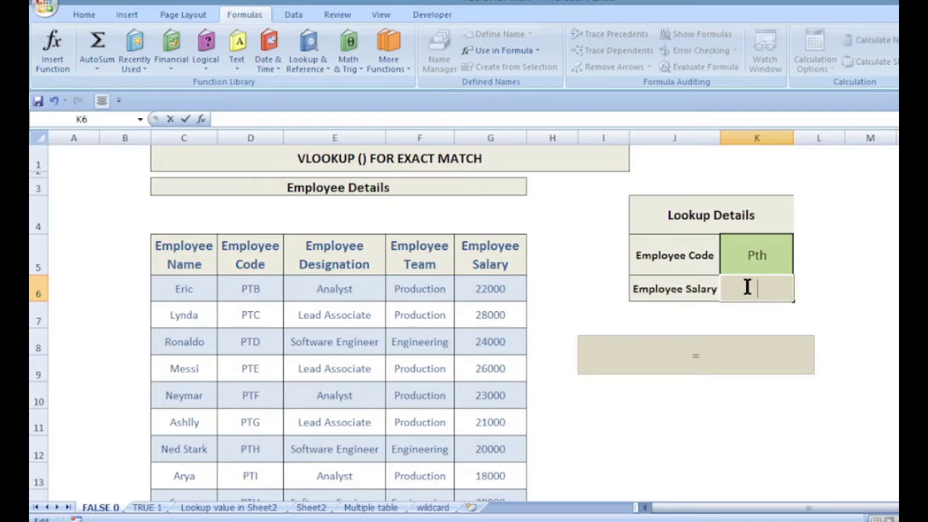
# Enter =VLOOKUP(K5,D6:G28,4,FALSE) in cell K6 to look up the salary for the employee code in K5
pyautogui.write('=vlook')
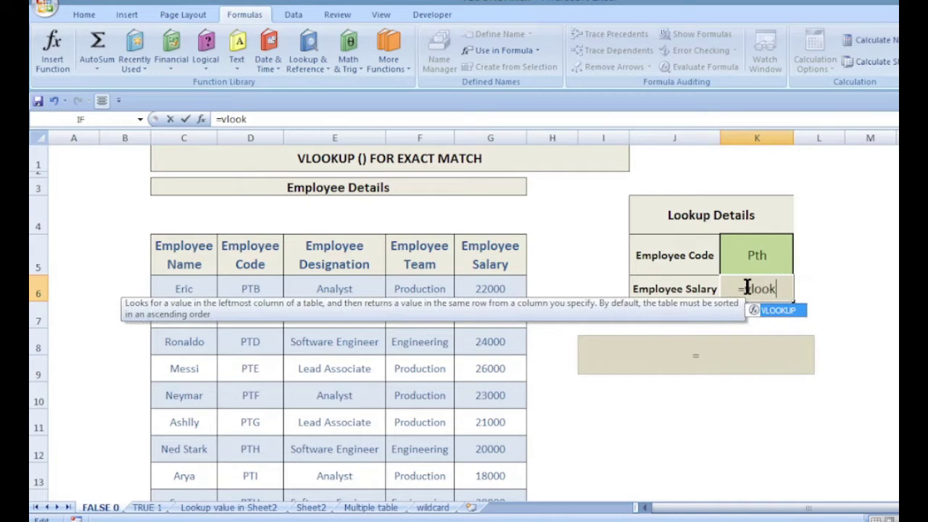
pyautogui.write('up(')
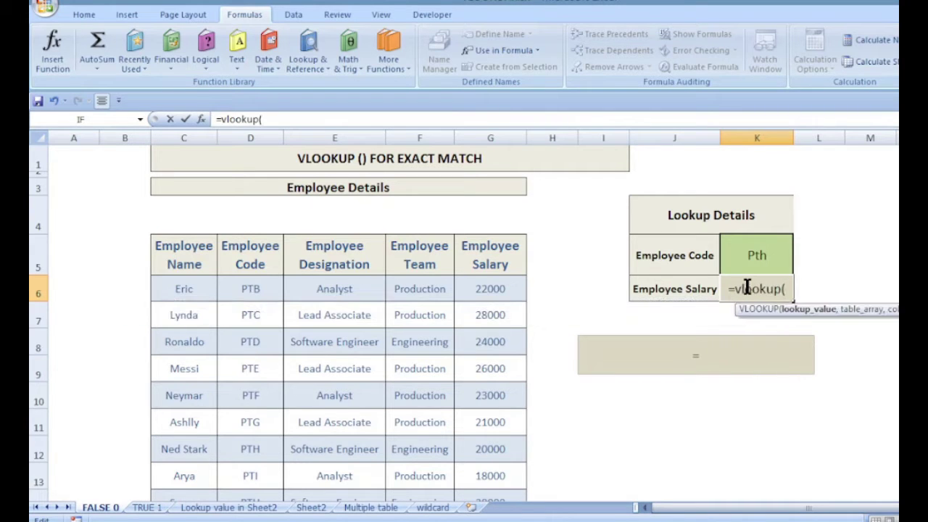
pyautogui.click(751, 255)
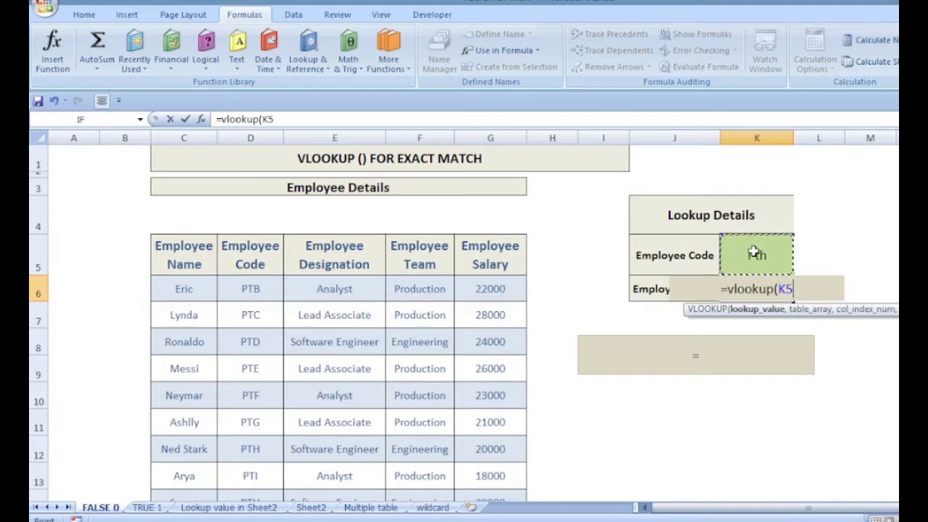
pyautogui.write(',')
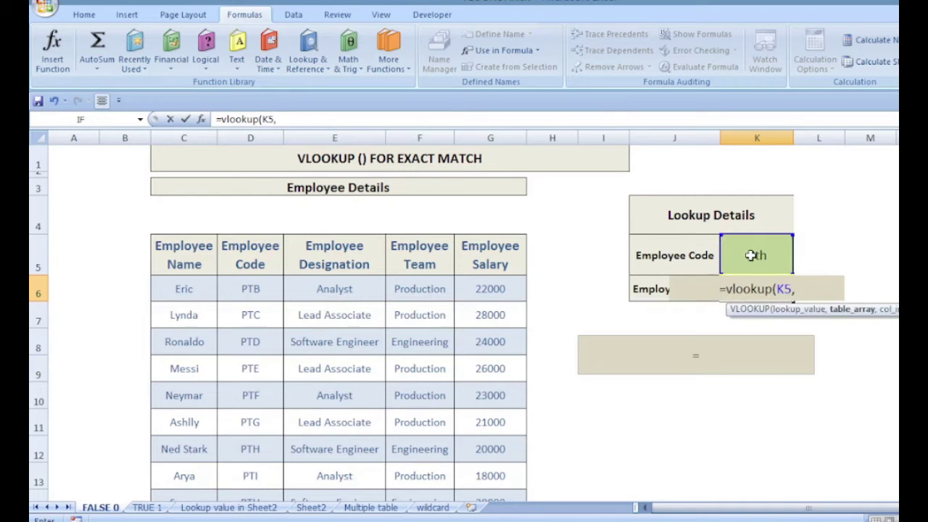
pyautogui.moveTo(250, 290); pyautogui.dragTo(493, 464)
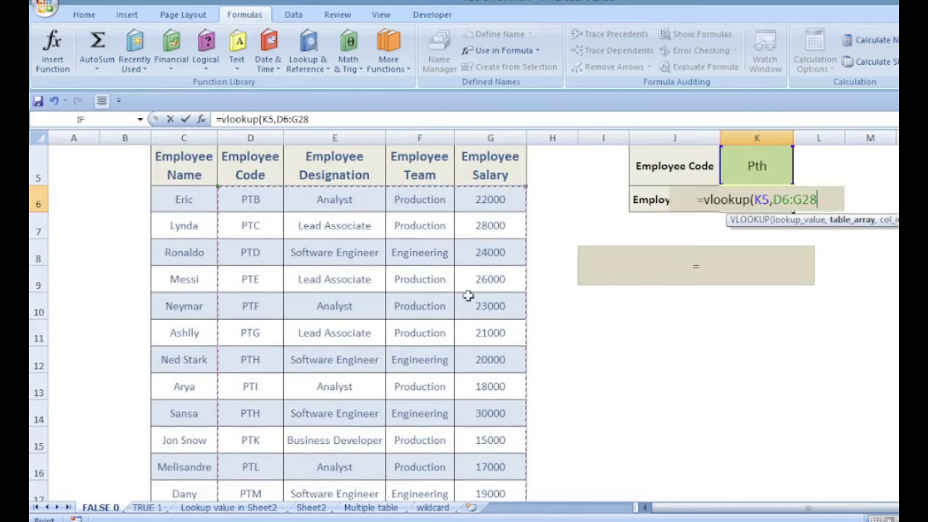
pyautogui.scroll(2, 468, 295)
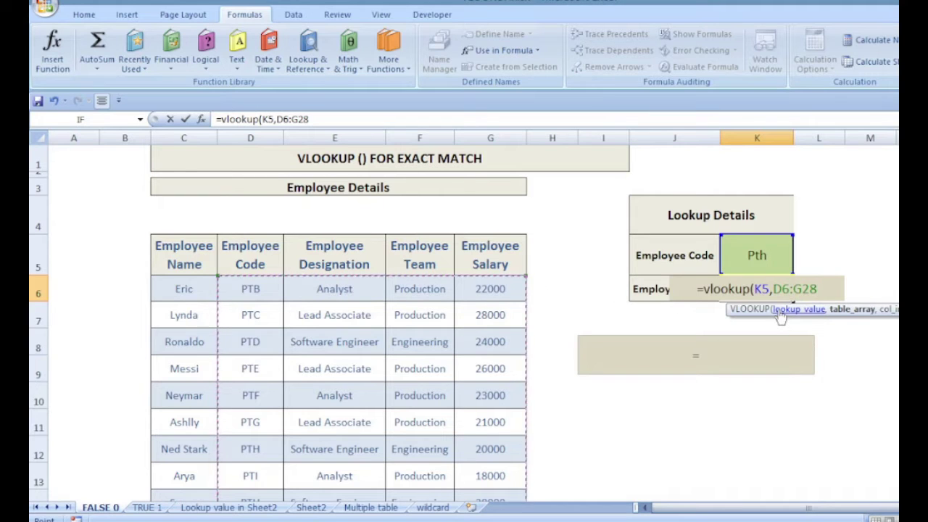
pyautogui.write(',4')
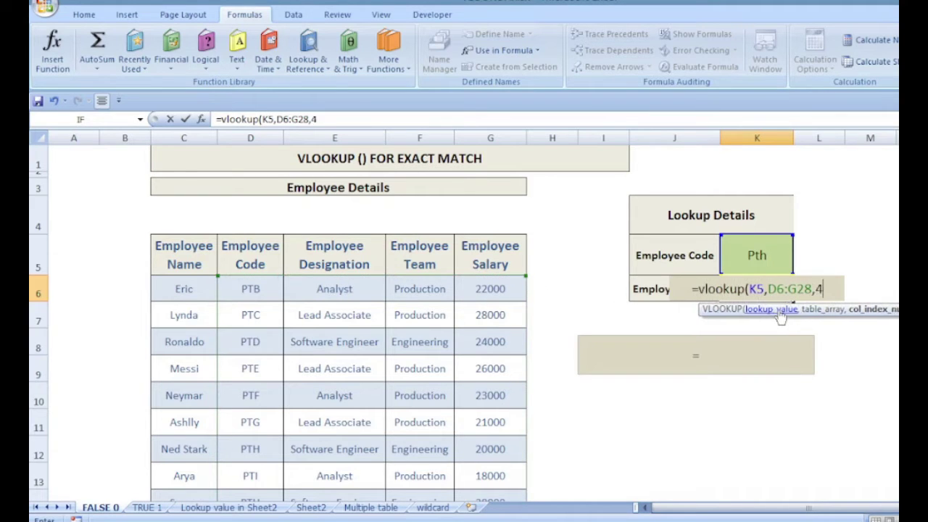
pyautogui.write(',')
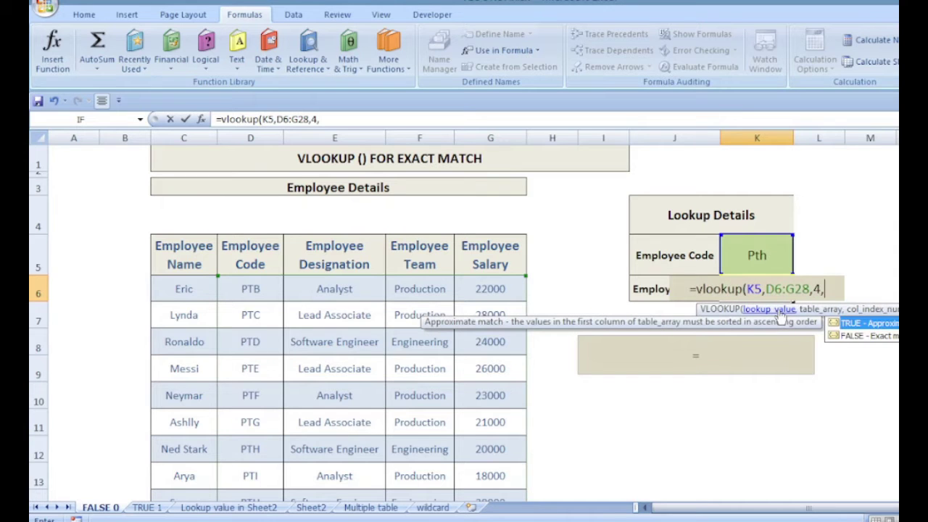
pyautogui.write('false')
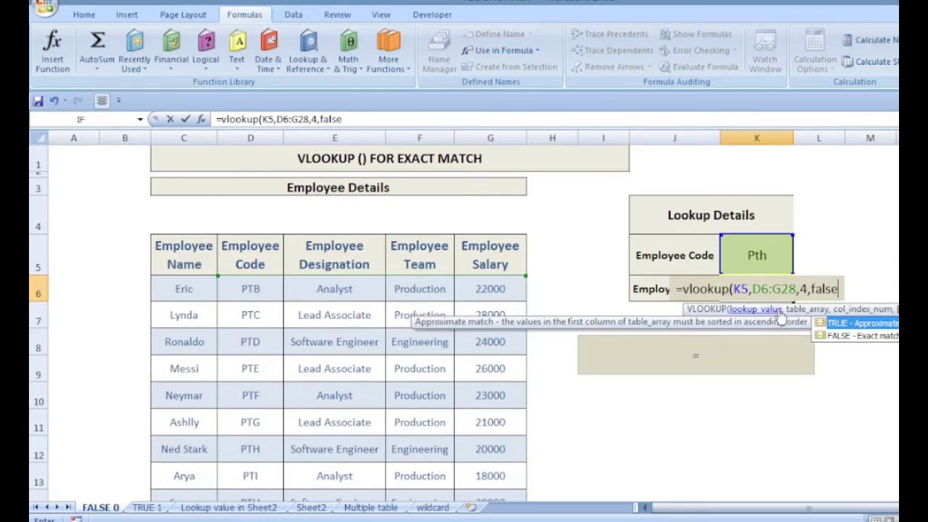
pyautogui.press('Return')
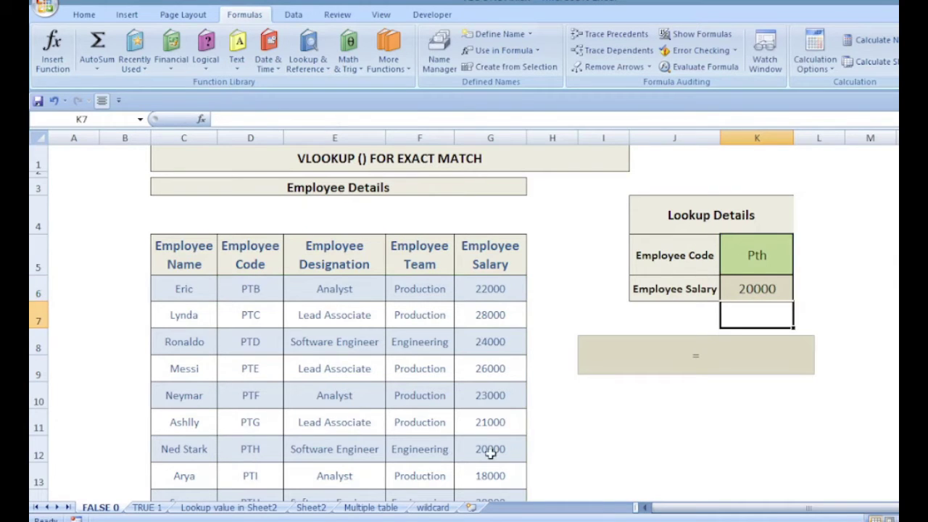
# Add the text =VLOOKUP(K5,D6:G28,4,FALSE) to the text box below the Lookup Details table and highlight its table range
pyautogui.click(674, 352)
pyautogui.write('=VLOOKUP(K5,D6:G28,4,FALSE)')
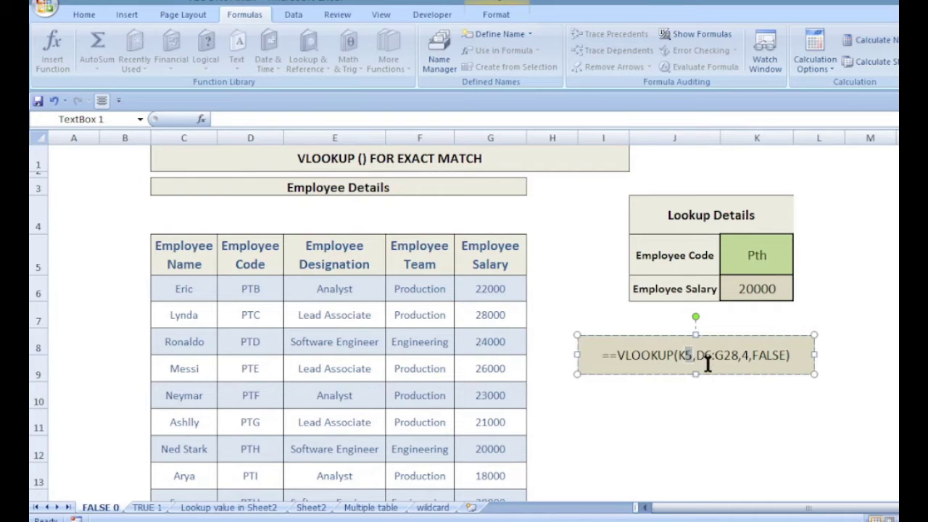
pyautogui.moveTo(703, 355); pyautogui.dragTo(736, 359)
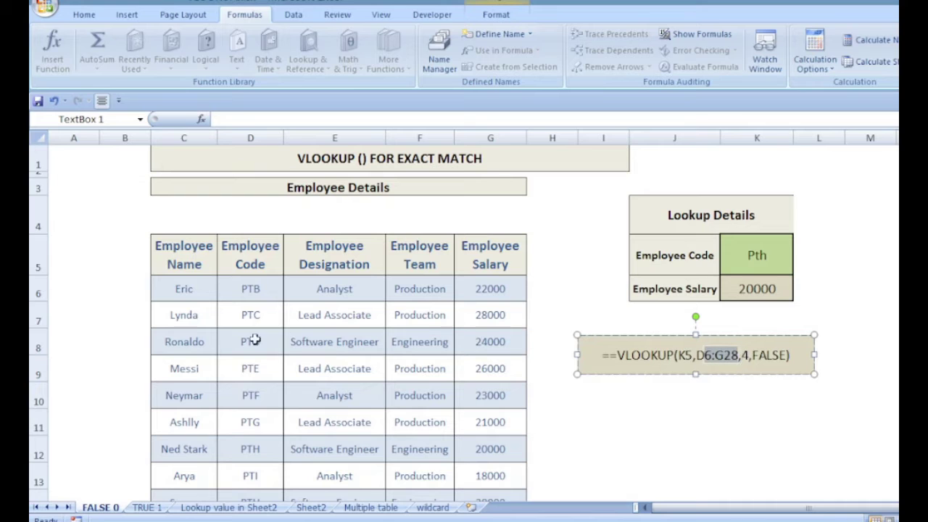
# Delete the blank rectangle covering row 4 above the employee table headers
pyautogui.click(408, 223)
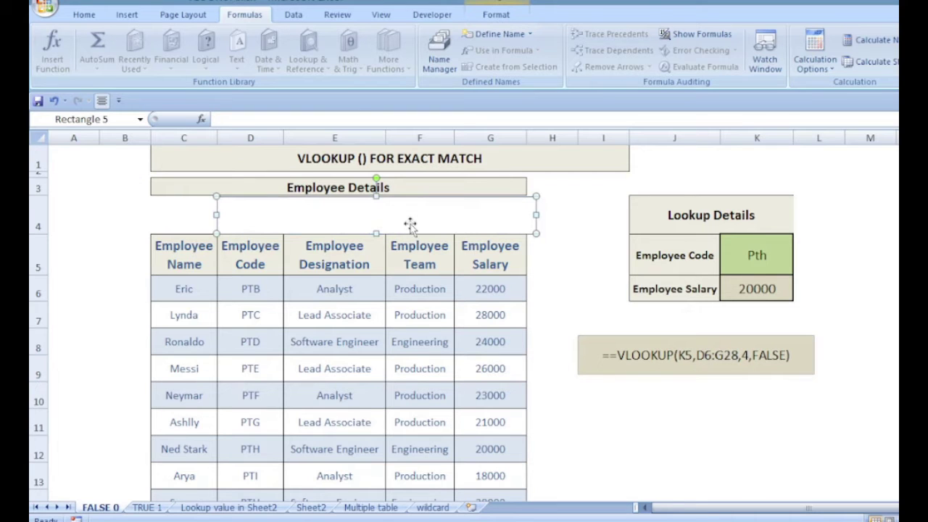
pyautogui.press('Delete')
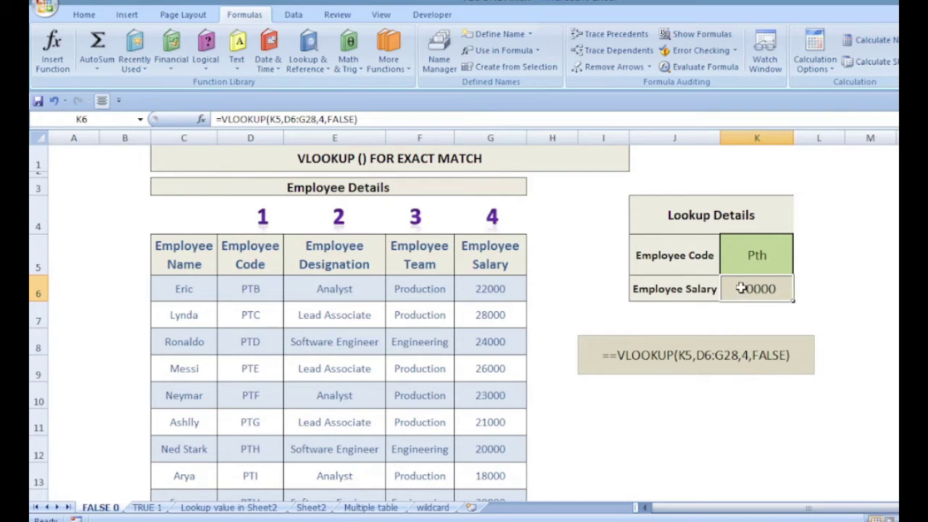
# Set the column index of the VLOOKUP formula in K6 to 3
pyautogui.doubleClick(323, 119)
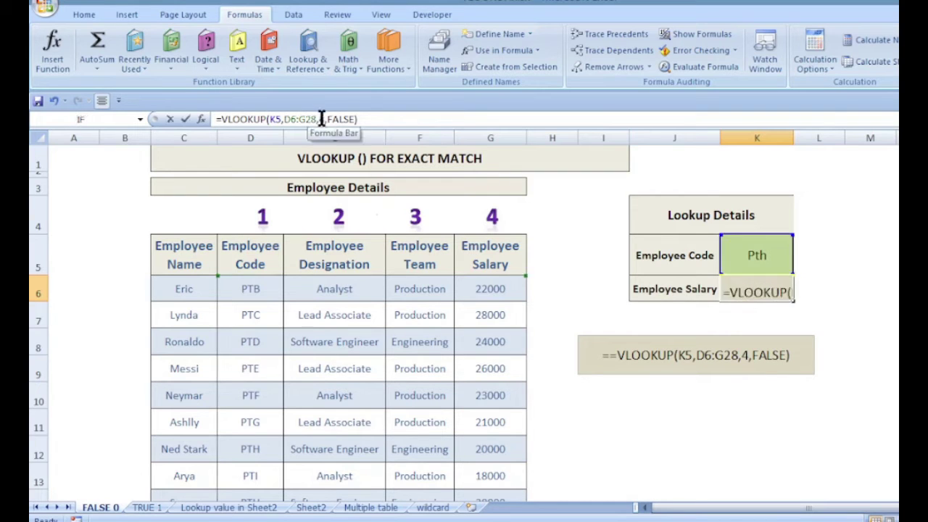
pyautogui.write('3')
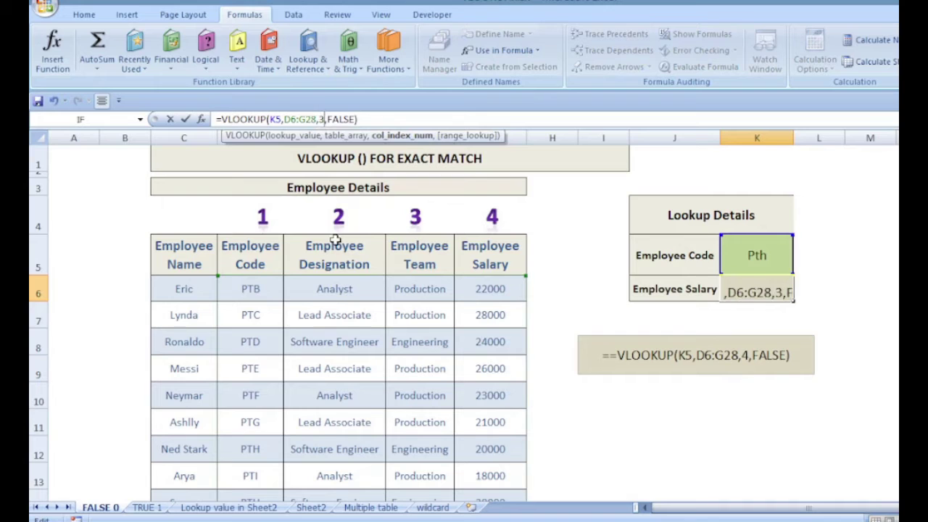
pyautogui.press('Return')
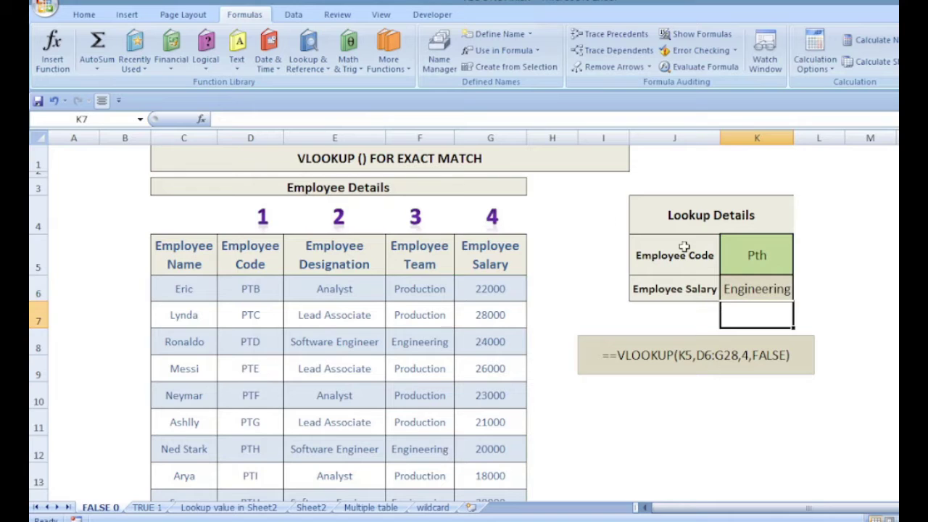
# Set the column index of the K6 VLOOKUP formula back to 4 for the Employee Salary column
pyautogui.click(779, 293)
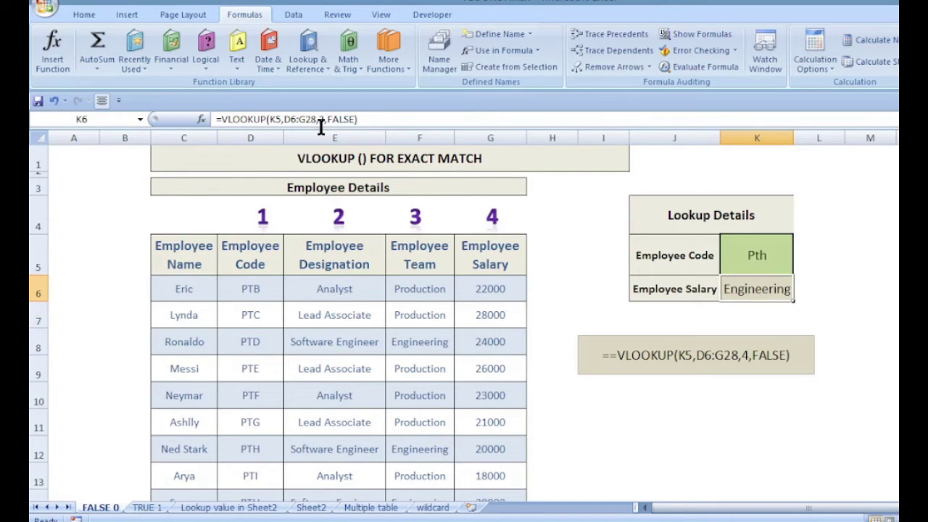
pyautogui.doubleClick(320, 119)
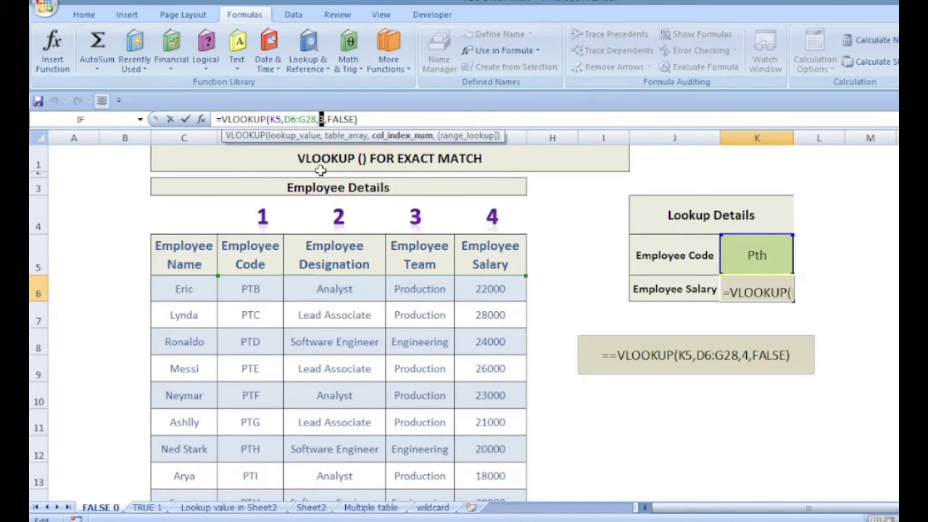
pyautogui.write('4')
pyautogui.press('Return')
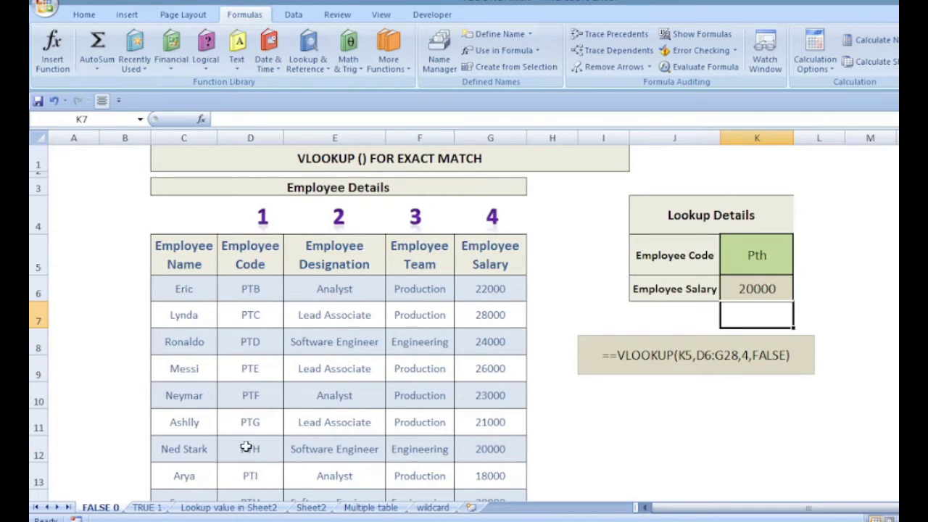
# Change the employee code in cell D7 to PTH to create a duplicate lookup code
pyautogui.click(261, 315)
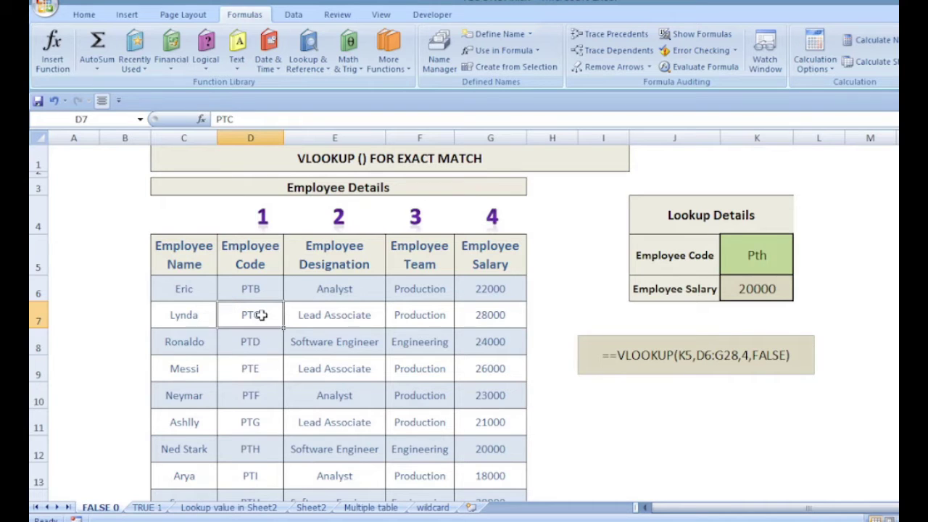
pyautogui.doubleClick(261, 314)
pyautogui.press('BackSpace')
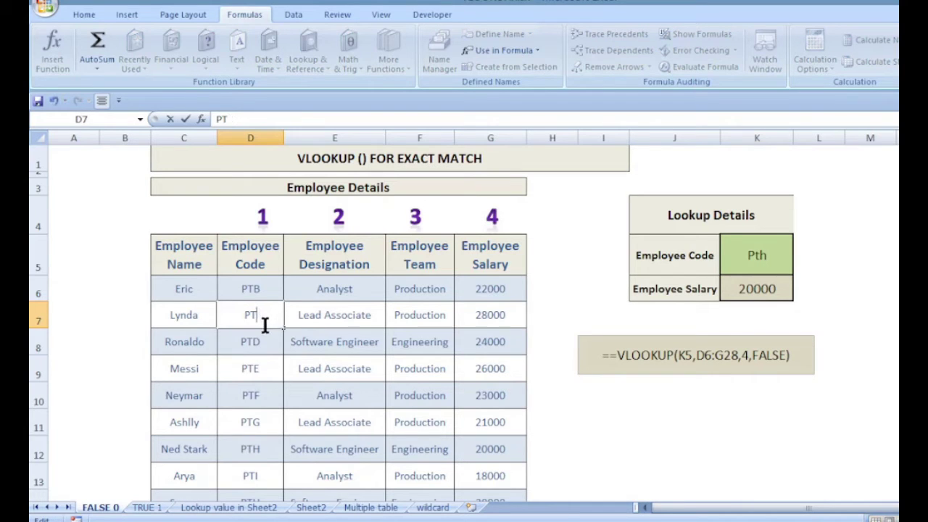
pyautogui.write('H')
pyautogui.press('Return')
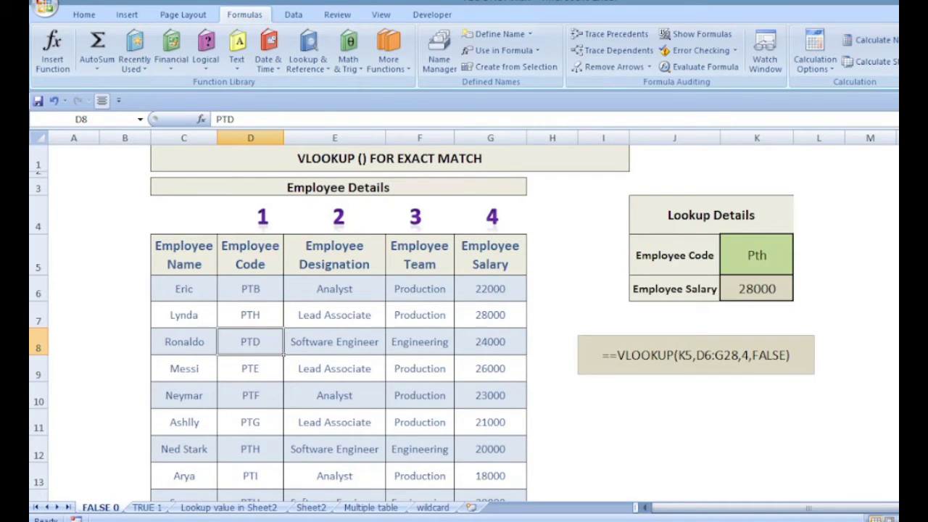
pyautogui.click(266, 314)
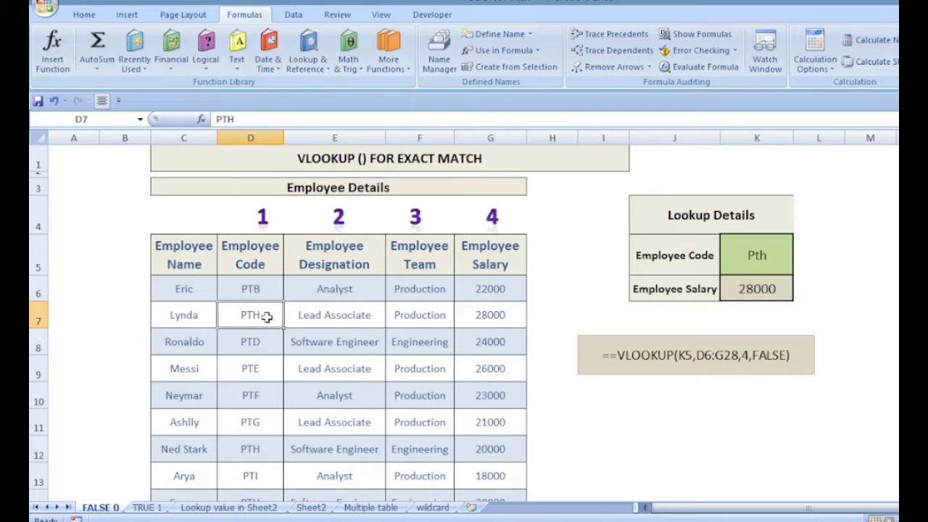
# On the TRUE 1 sheet, start a VLOOKUP formula in Discount cell O5 with O4 as lookup value and Table1 as table array
pyautogui.hotkey('ctrl', 'pagedown')
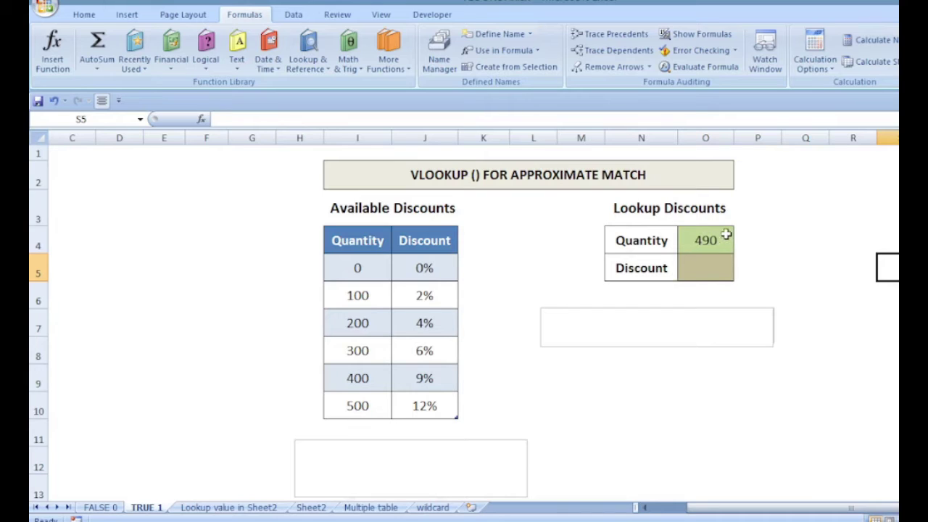
pyautogui.click(709, 266)
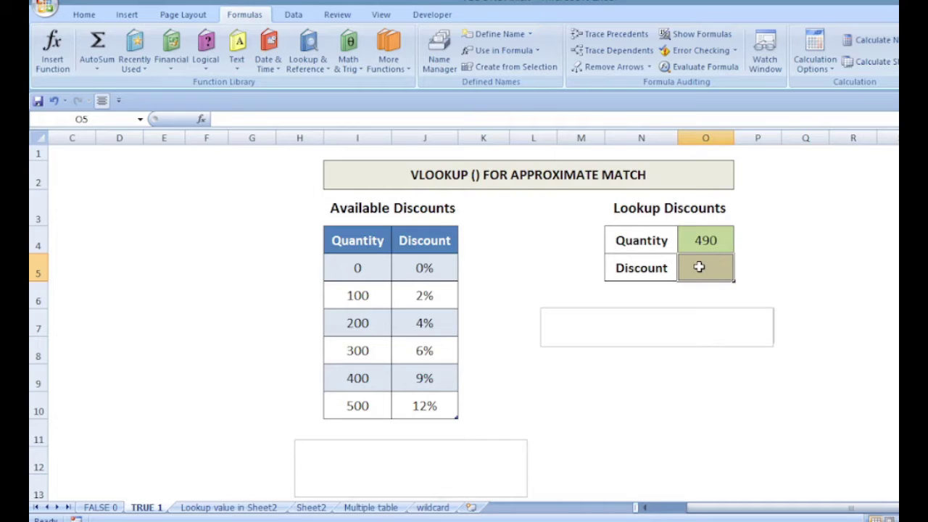
pyautogui.write('=vlookup')
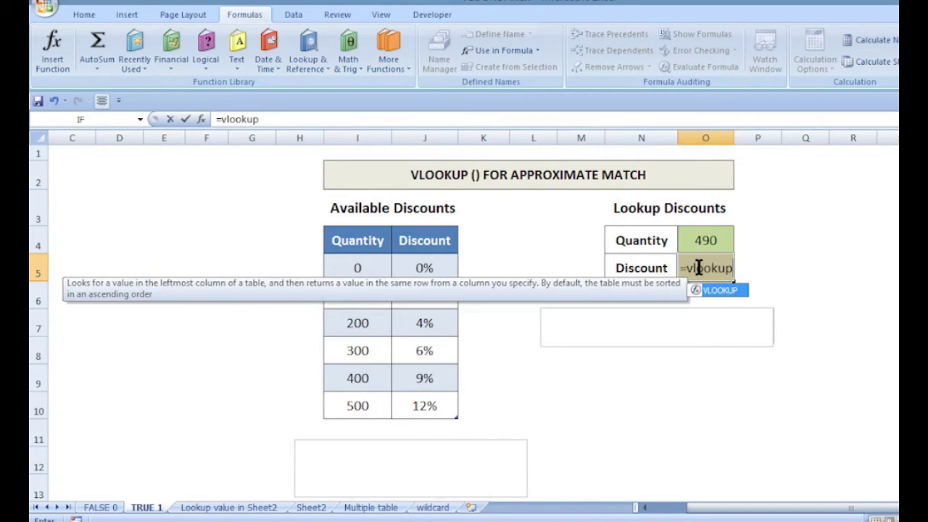
pyautogui.write('(')
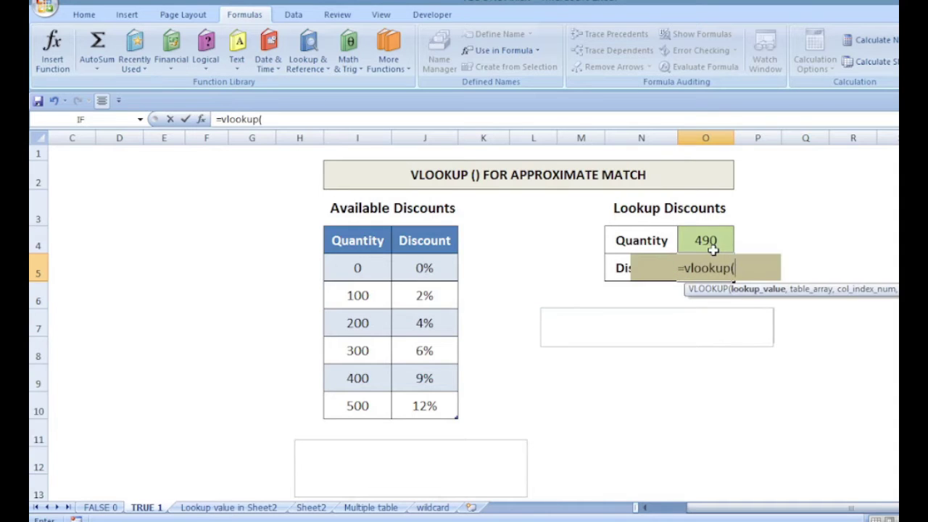
pyautogui.click(712, 240)
pyautogui.write(',')
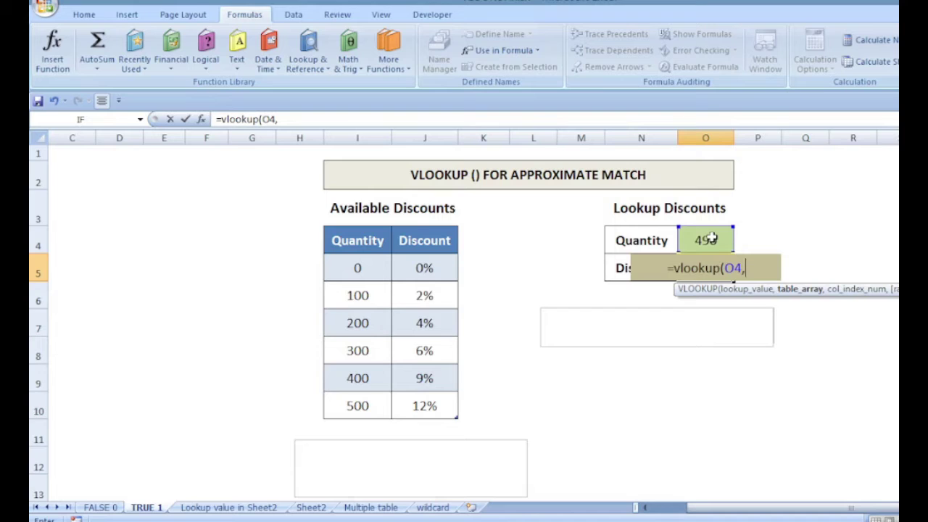
pyautogui.moveTo(357, 266); pyautogui.dragTo(427, 404)
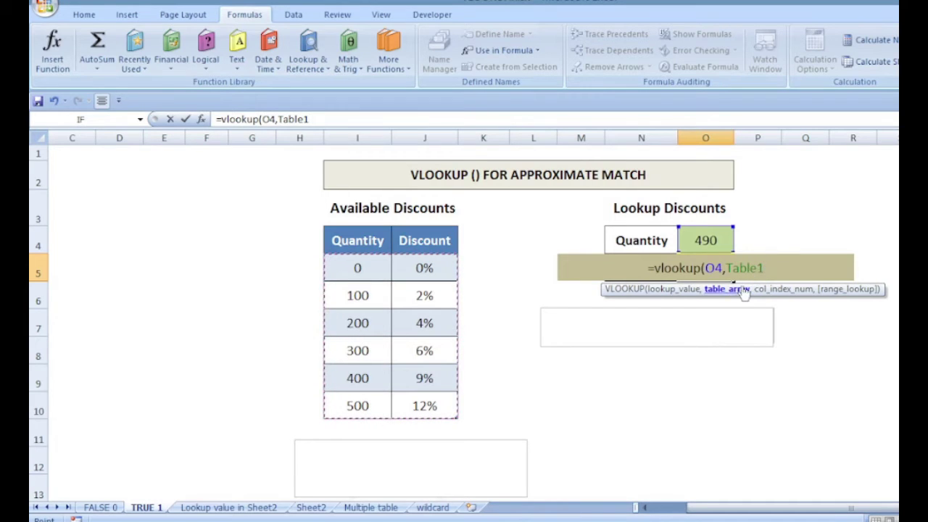
pyautogui.write(',')
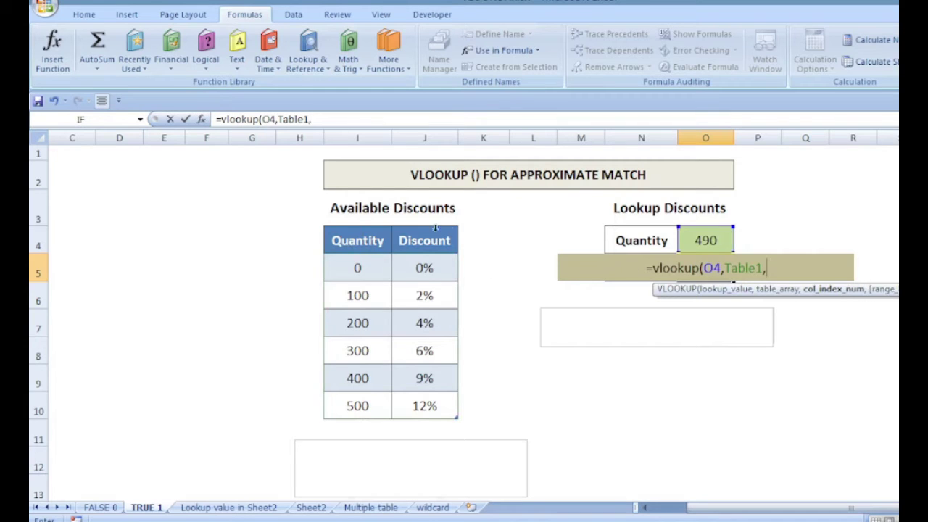
# Remove the blank rectangle beneath the Available Discounts table
pyautogui.click(406, 459)
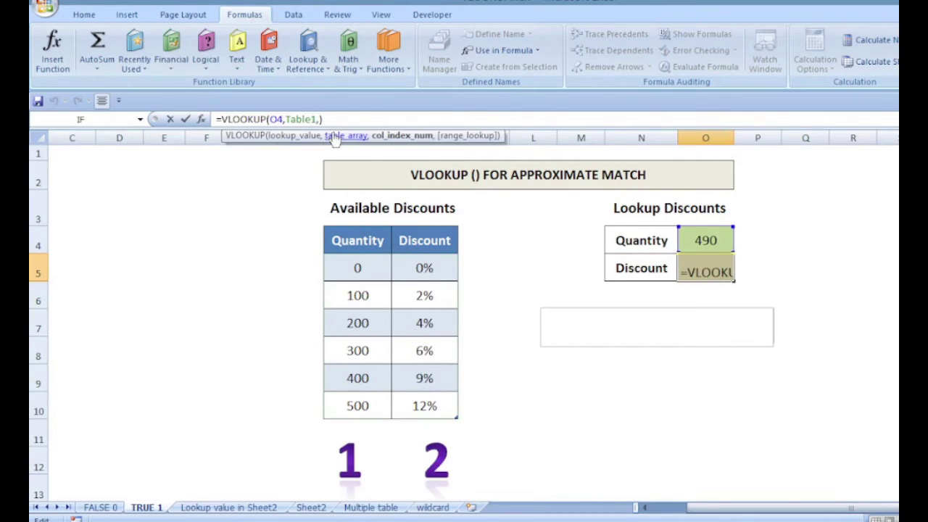
# Complete the VLOOKUP formula in Discount cell O5 with column index 2 and 1 for an approximate match
pyautogui.write('2,')
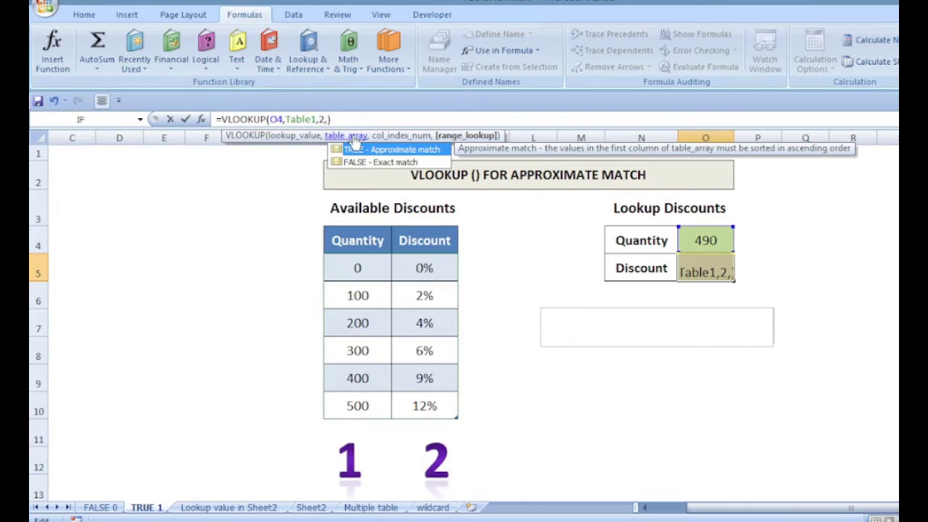
pyautogui.write('1)')
pyautogui.press('Return')
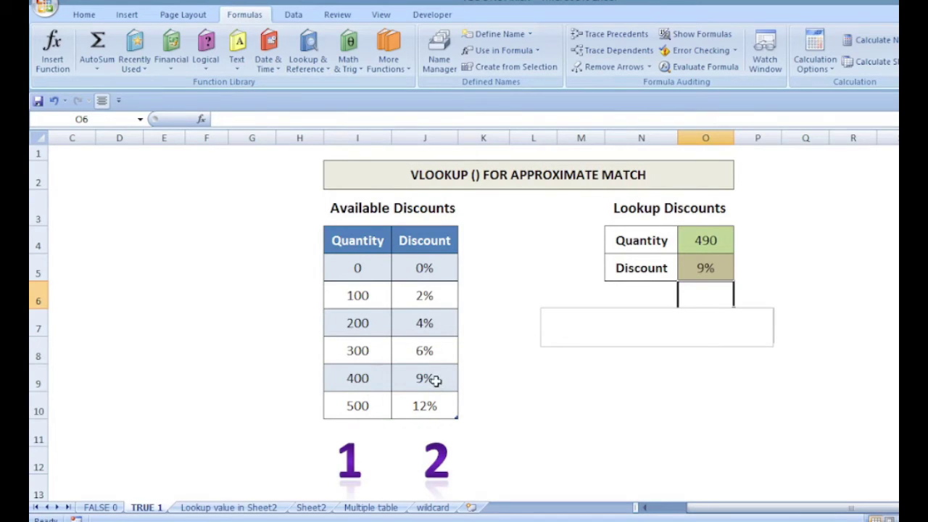
# Change the lookup quantity in cell O4 to 200
pyautogui.doubleClick(693, 244)
pyautogui.write('200')
pyautogui.press('Return')
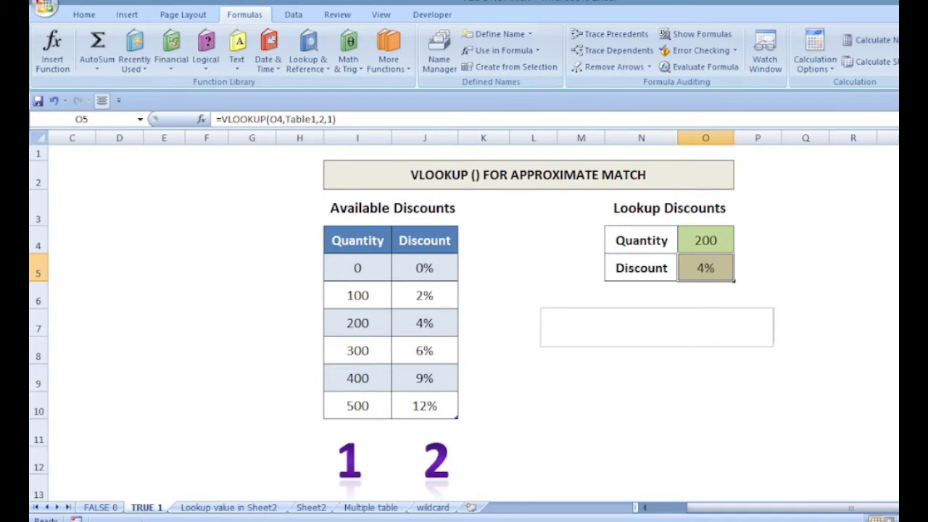
# Compare the employee table on the Lookup value in Sheet2 sheet with the salary table on Sheet2, and return to the lookup sheet
pyautogui.click(241, 509)
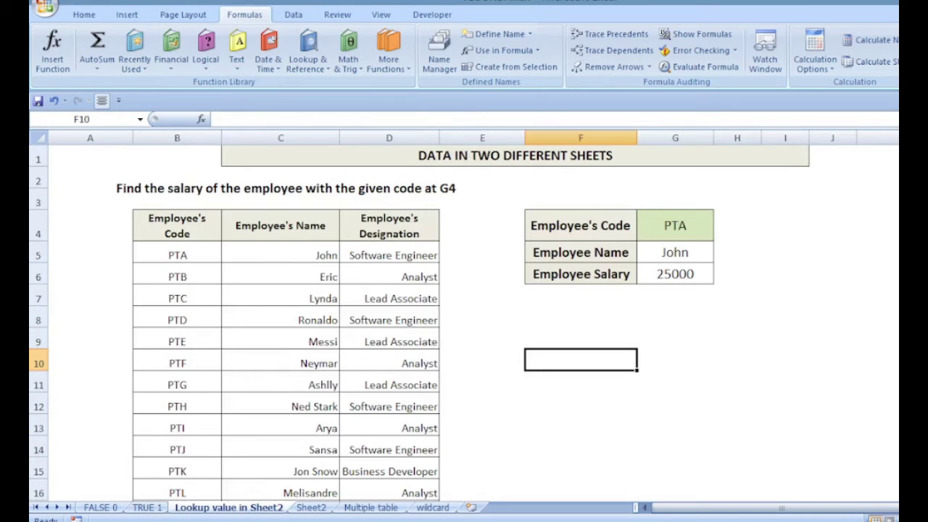
pyautogui.click(313, 508)
pyautogui.scroll(4, 572, 306)
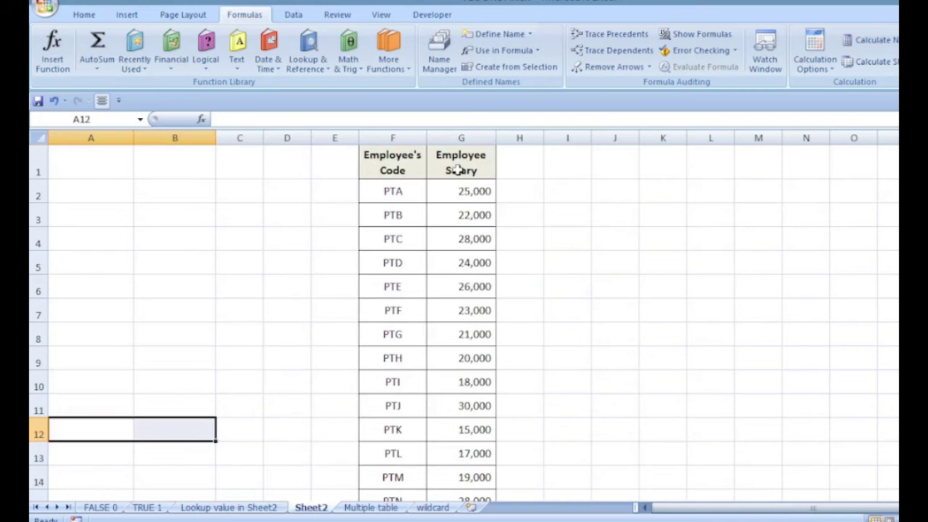
pyautogui.click(267, 497)
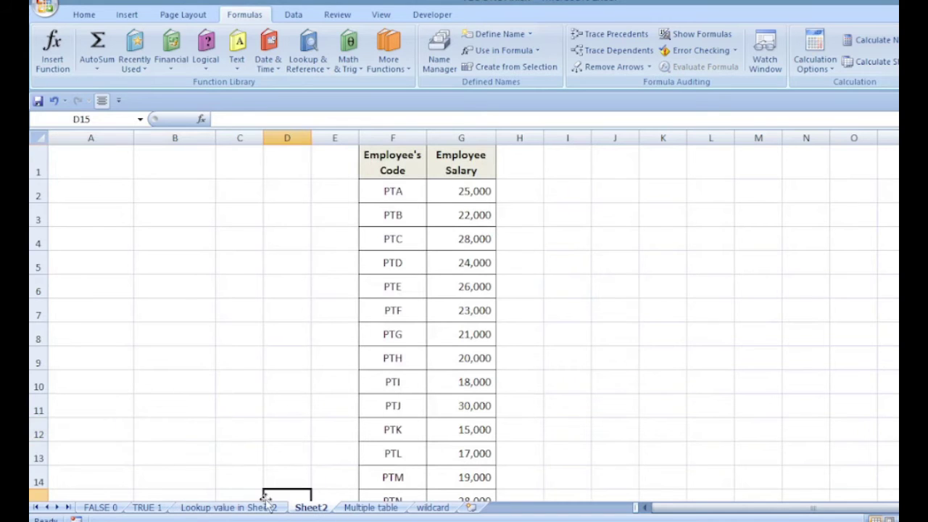
pyautogui.click(266, 506)
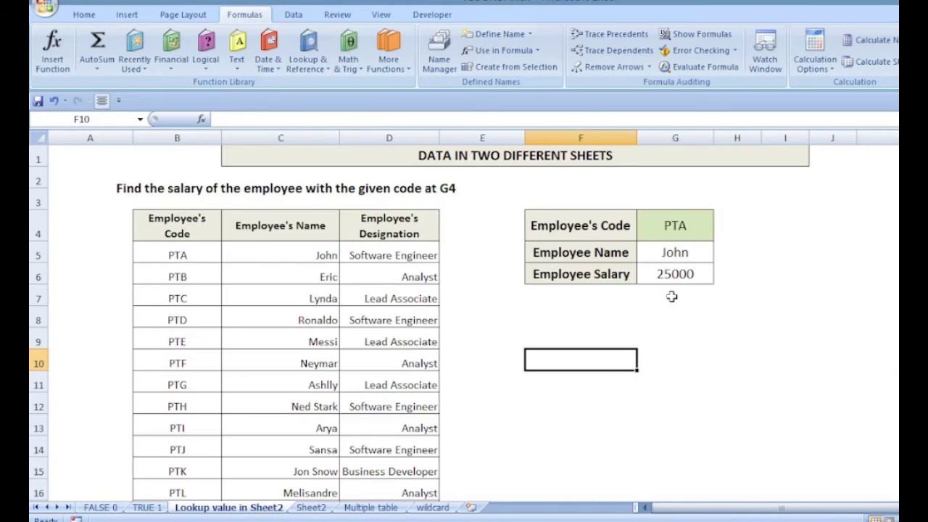
# Examine the Employee Name formula in G5 and the Employee Salary formula in G6, including its table array Sheet2!F2:G25
pyautogui.click(670, 251)
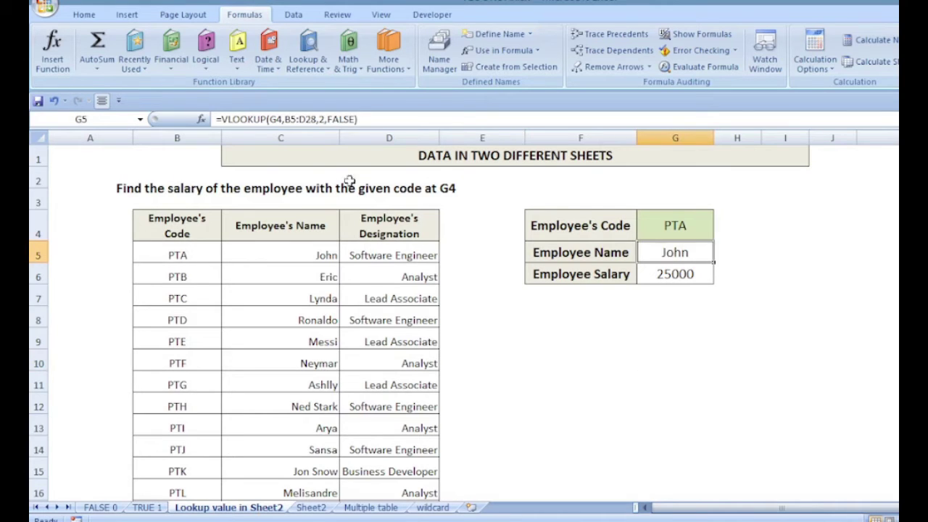
pyautogui.moveTo(216, 119); pyautogui.dragTo(383, 120)
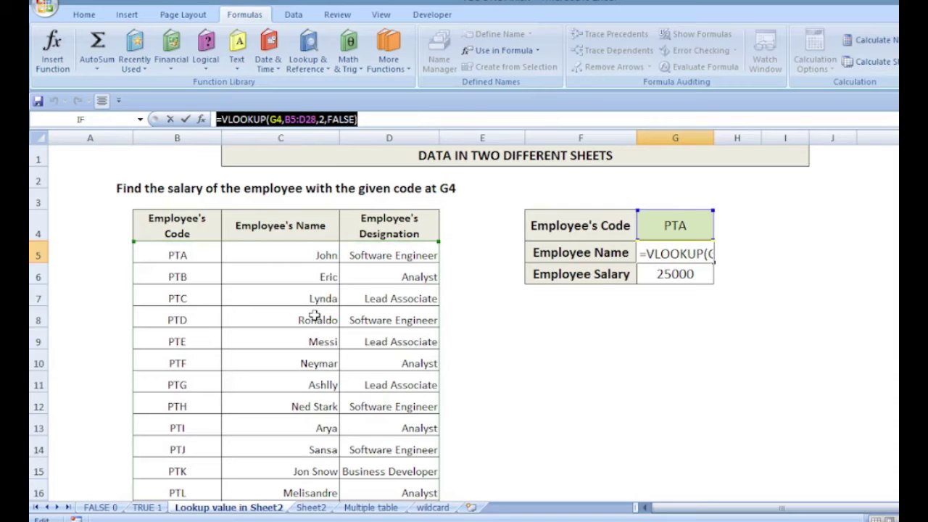
pyautogui.click(350, 121)
pyautogui.press('Return')
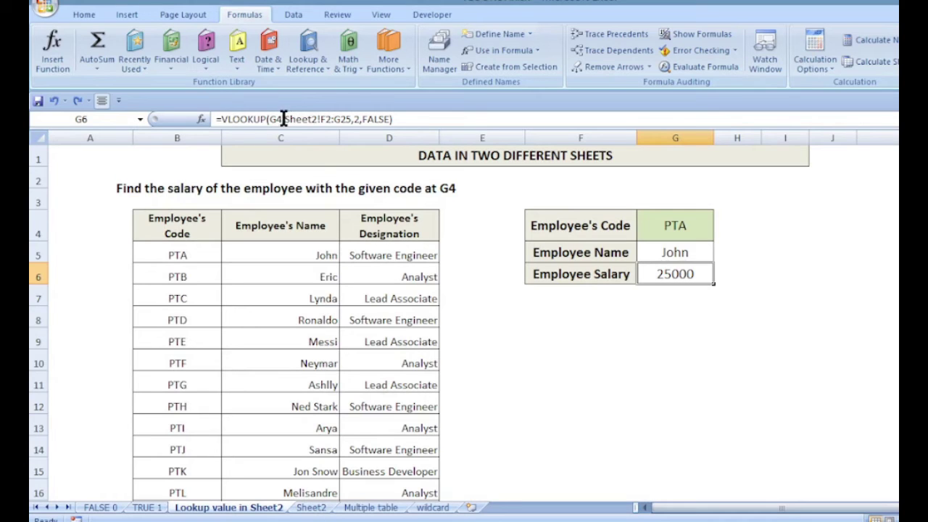
pyautogui.moveTo(287, 119); pyautogui.dragTo(353, 123)
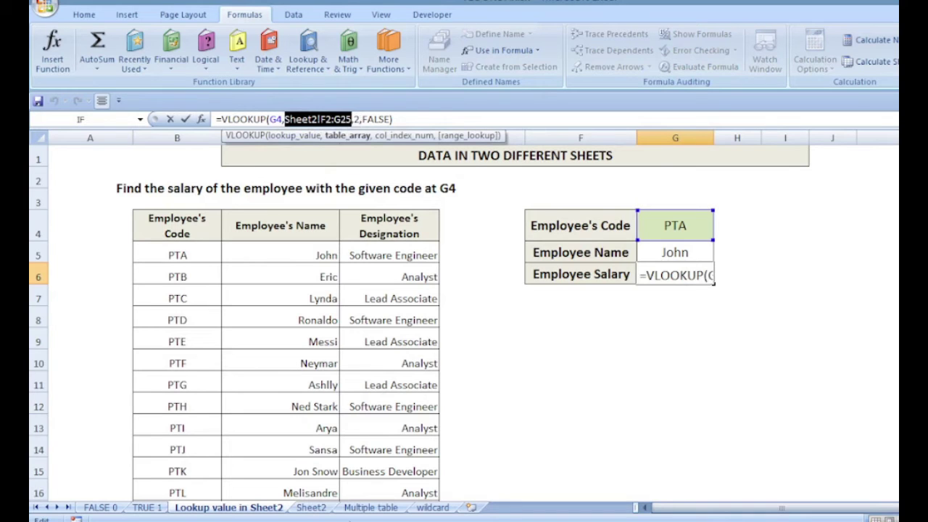
pyautogui.click(311, 507)
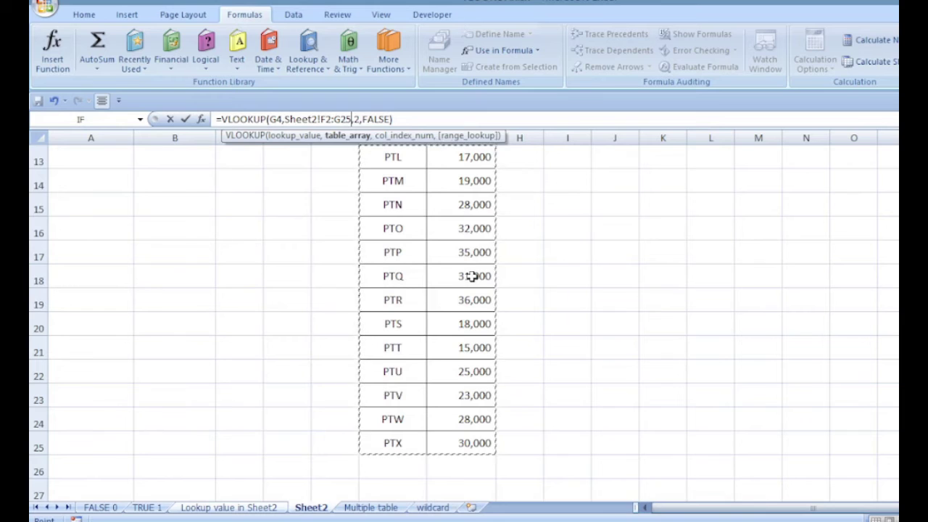
pyautogui.click(392, 119)
pyautogui.write(')')
pyautogui.press('Return')
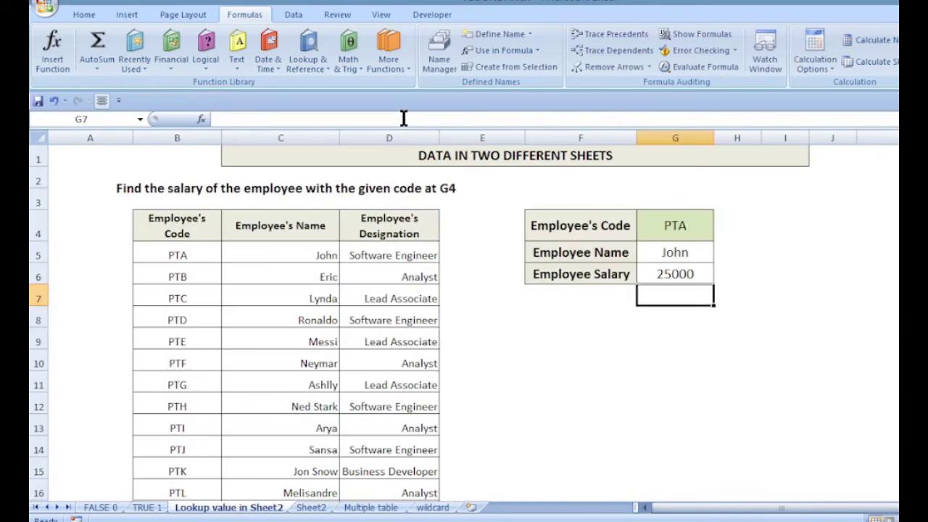
# Change the lookup employee code in cell G4 to PTH
pyautogui.click(689, 270)
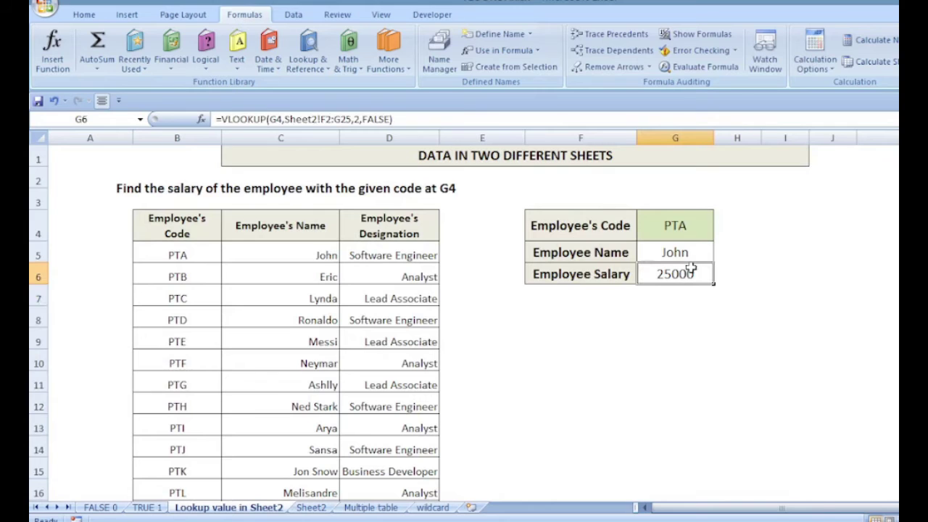
pyautogui.doubleClick(684, 224)
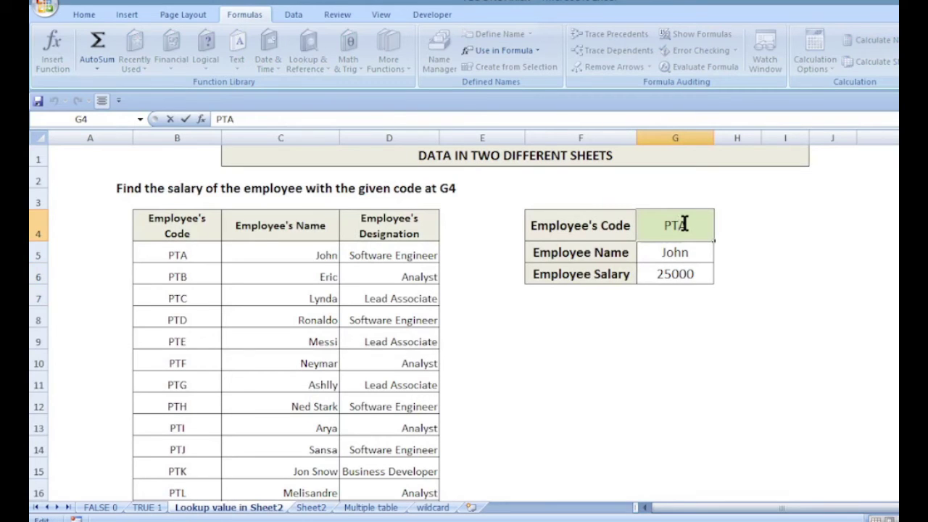
pyautogui.moveTo(689, 225); pyautogui.dragTo(680, 225)
pyautogui.write('H')
pyautogui.press('Return')
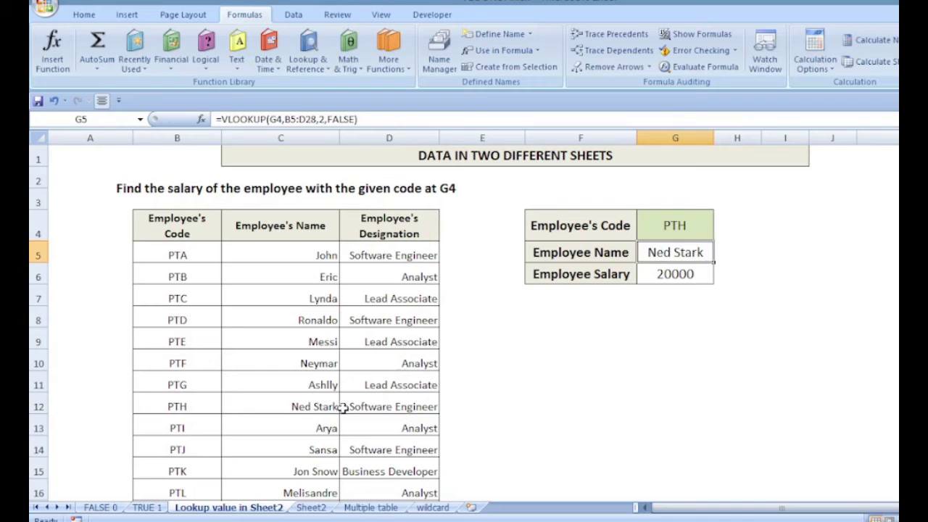
# Check the salary listed for employee code PTH on Sheet2
pyautogui.click(313, 507)
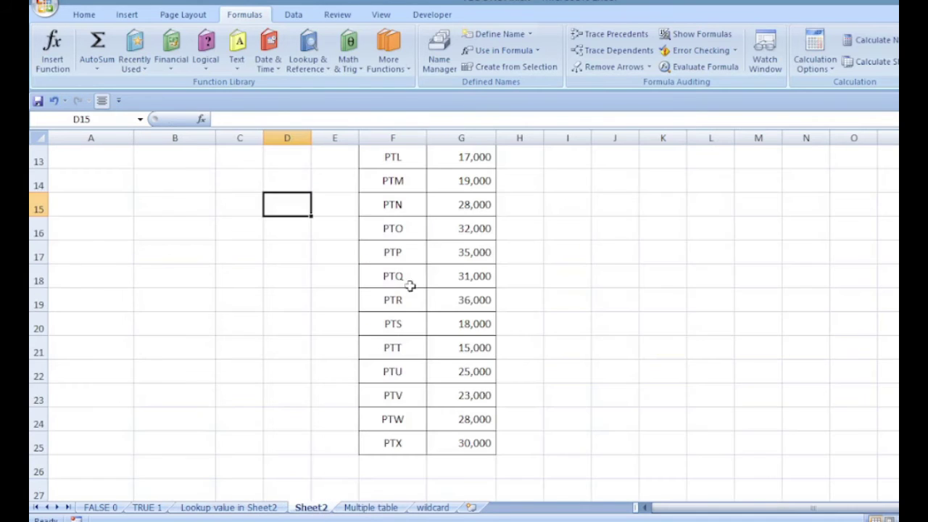
pyautogui.scroll(2, 411, 286)
pyautogui.scroll(1, 408, 233)
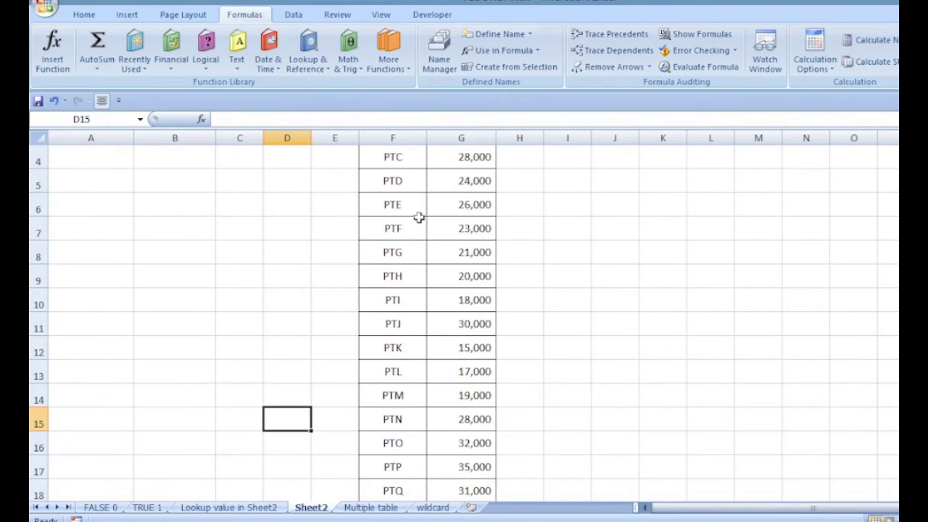
pyautogui.click(471, 282)
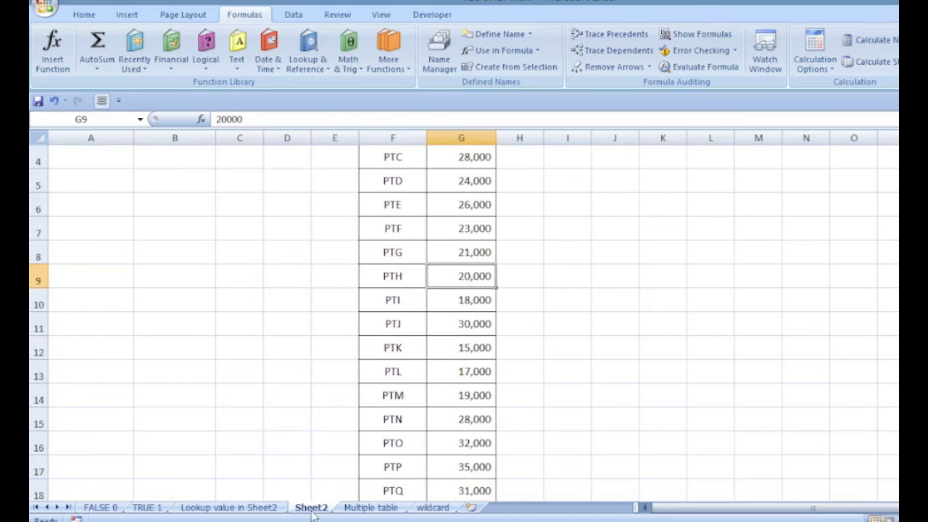
# Open the Multiple table sheet and examine the UK_market and US_market bonus tables
pyautogui.click(362, 508)
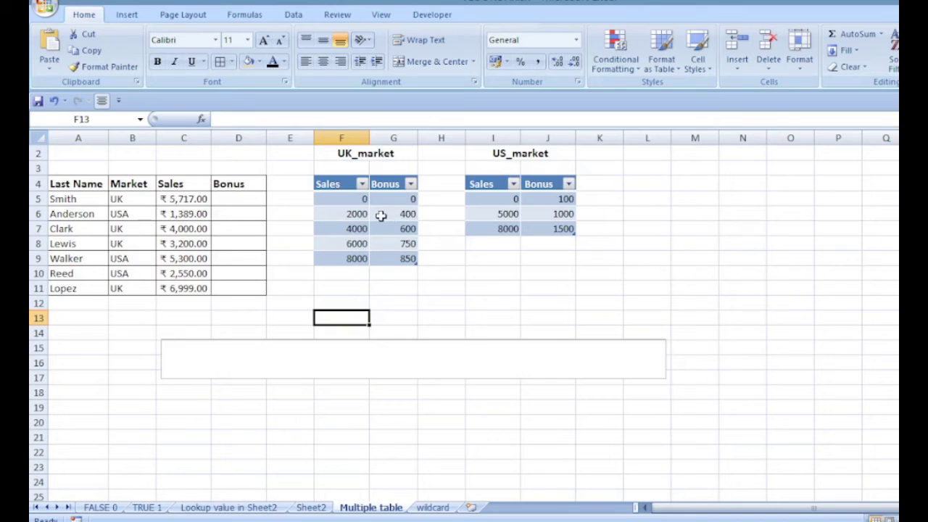
pyautogui.moveTo(365, 193); pyautogui.dragTo(399, 259)
pyautogui.moveTo(490, 187); pyautogui.dragTo(538, 229)
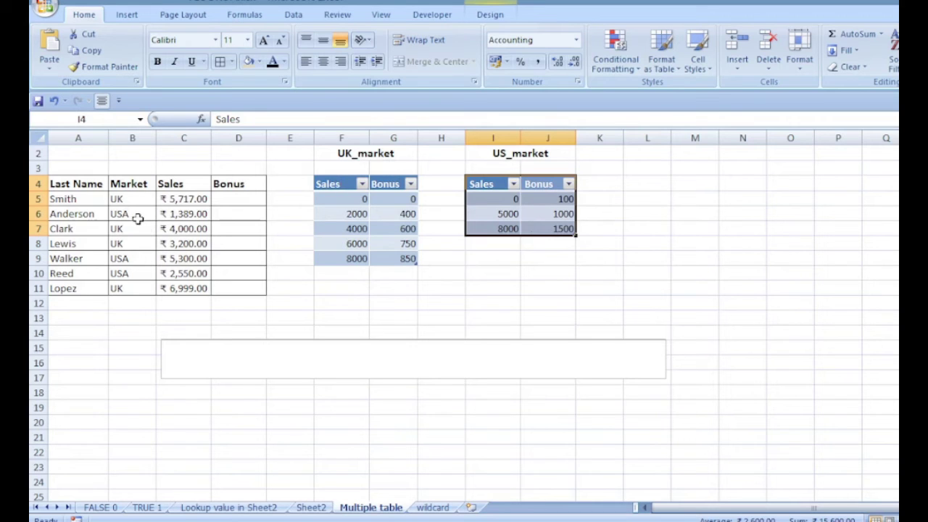
# Start a VLOOKUP formula in Bonus cell D5 with the sales amount in C5 as the lookup value
pyautogui.click(228, 201)
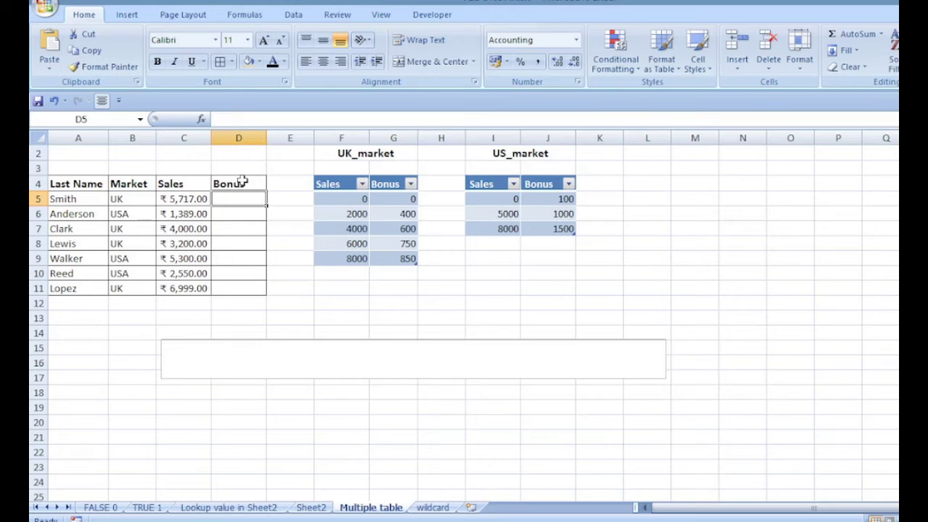
pyautogui.write('=vl')
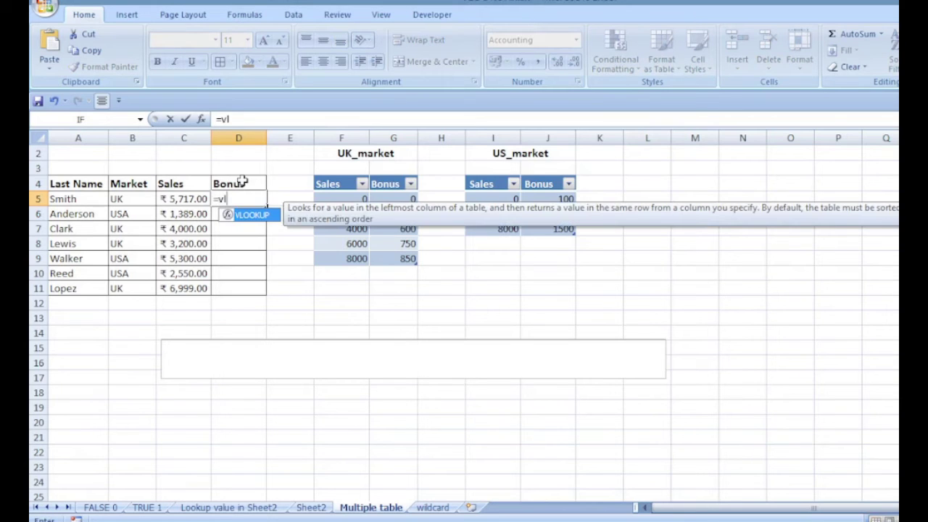
pyautogui.write('ookup(')
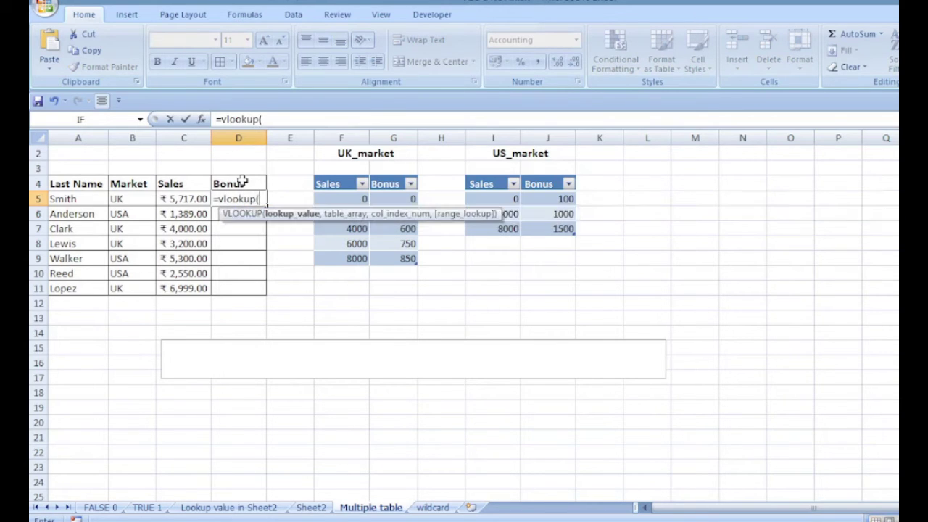
pyautogui.click(173, 202)
pyautogui.write(',')
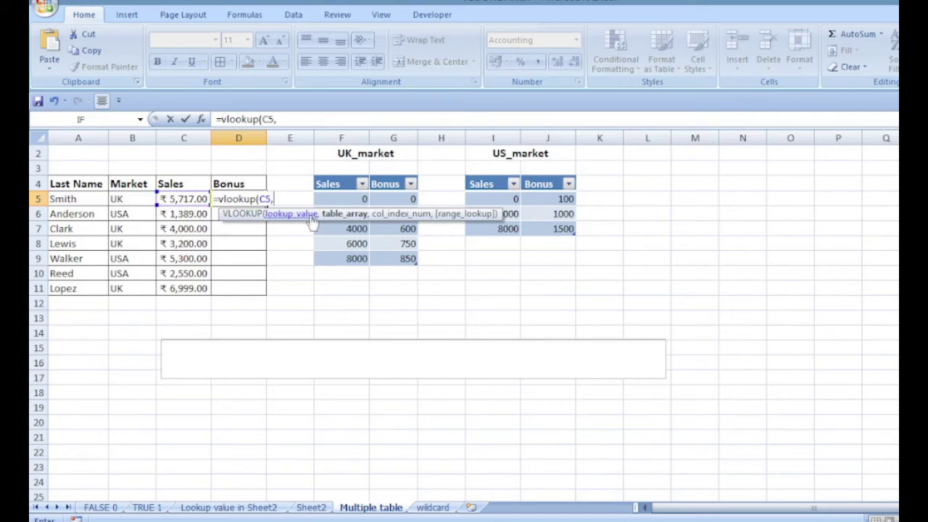
# Add a nested IF as the table array that tests B5="UK" and returns UK_market if true, otherwise US_market
pyautogui.write('if(')
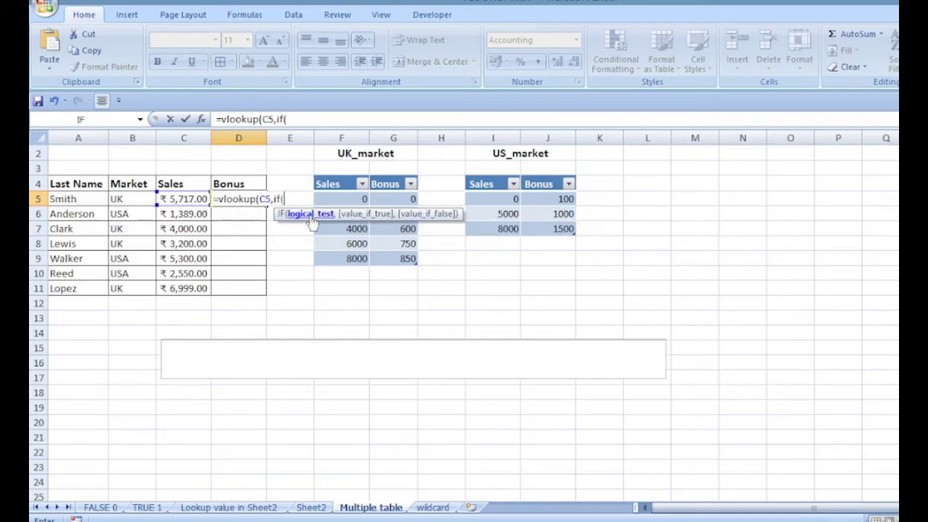
pyautogui.click(131, 200)
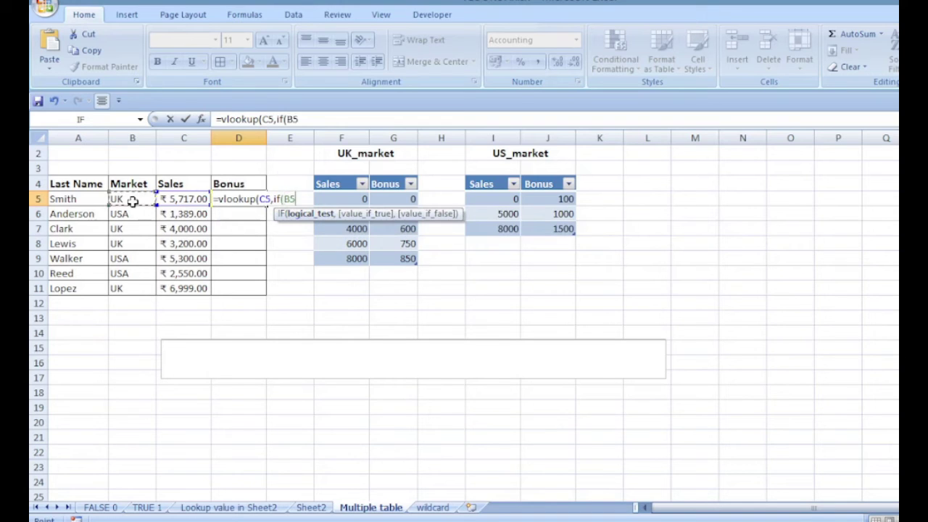
pyautogui.write('="UK')
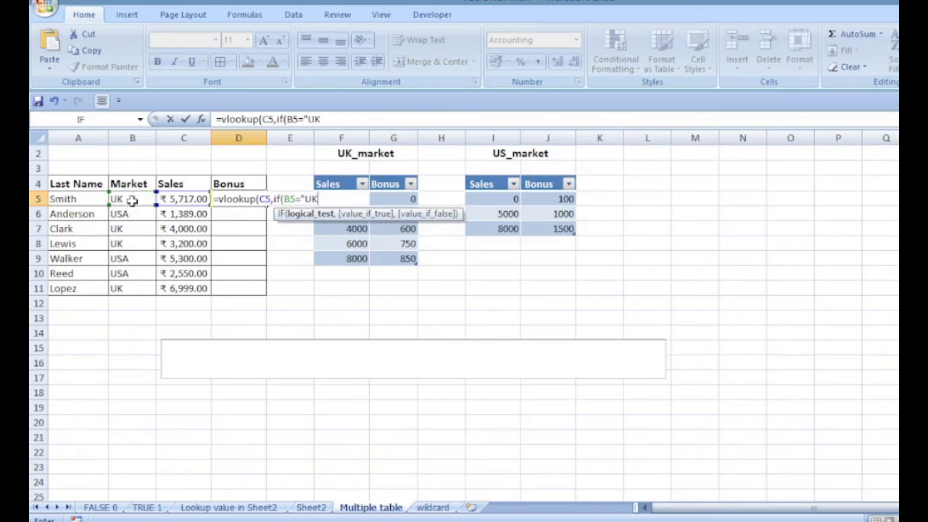
pyautogui.write('",')
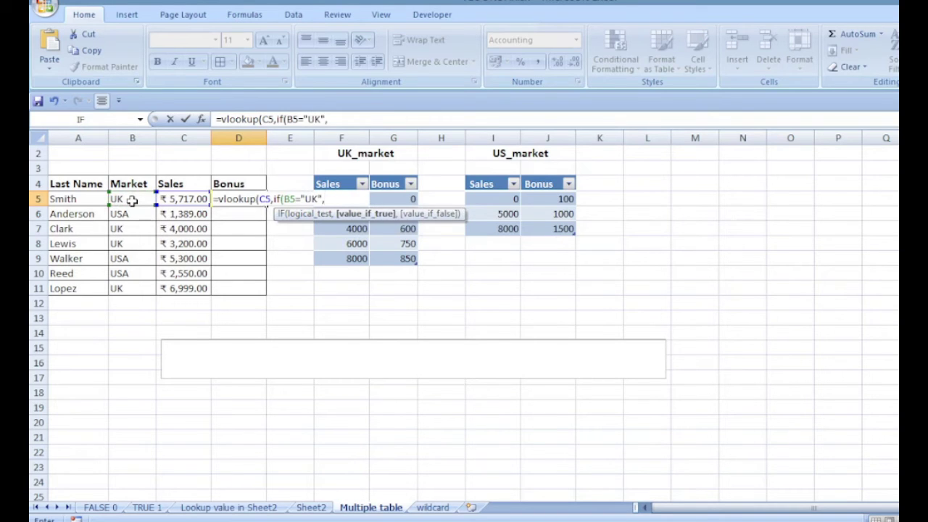
pyautogui.write('UK')
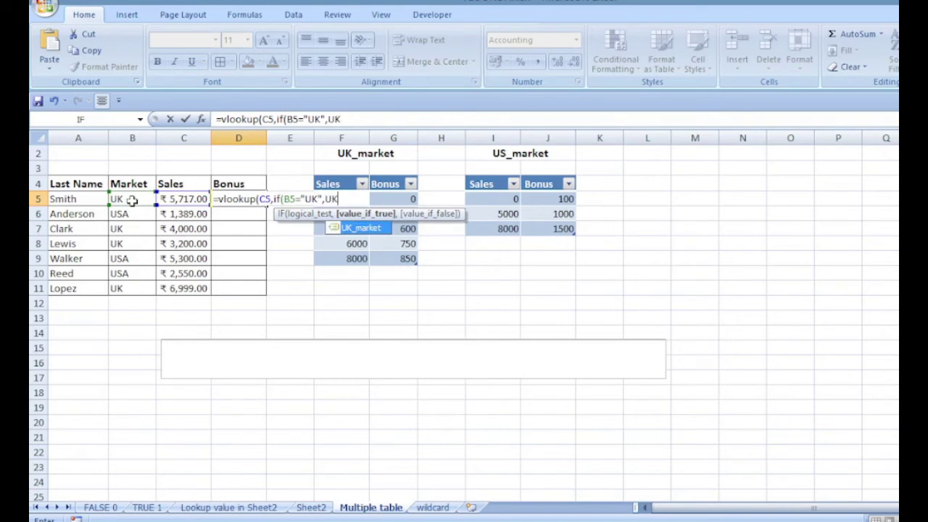
pyautogui.write('_market,')
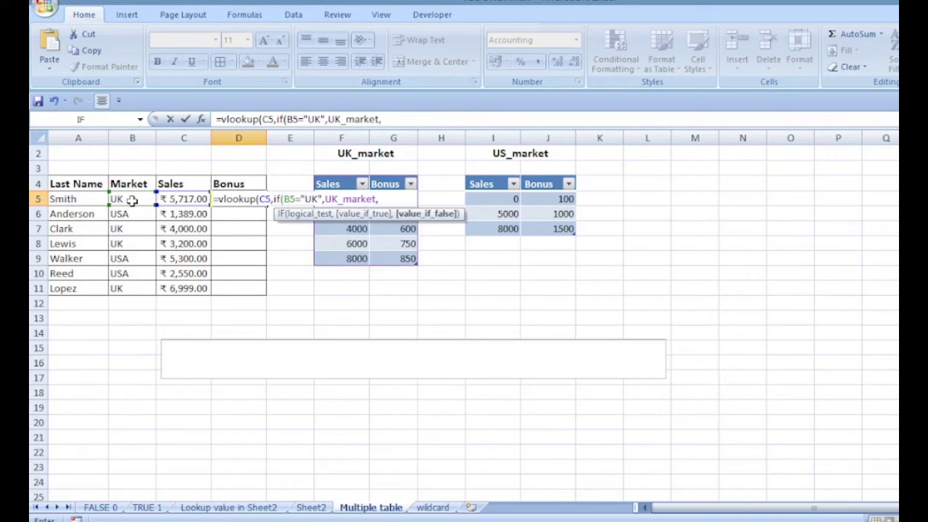
pyautogui.write('US)')
pyautogui.press('BackSpace')
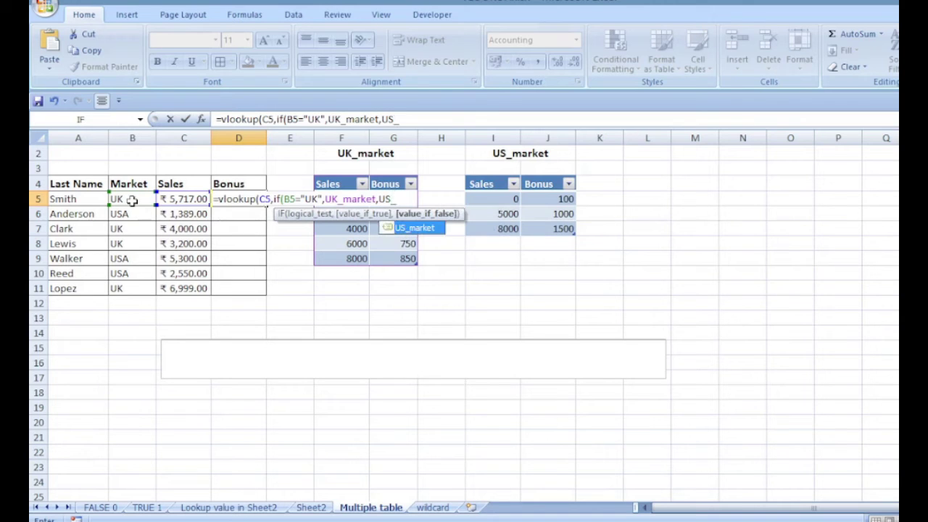
pyautogui.write('_market')
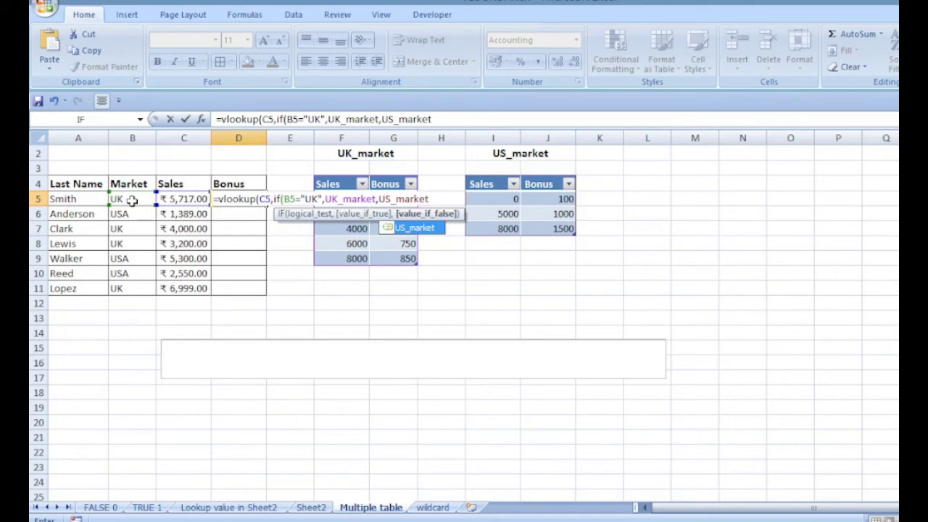
# Complete the D5 bonus formula with column index 2 and a TRUE approximate match, and fill it down to D11
pyautogui.write('),2')
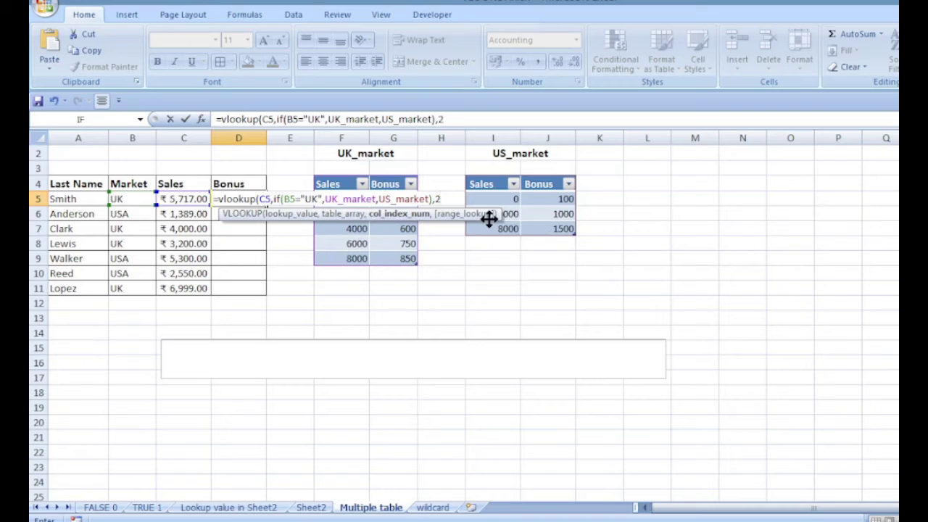
pyautogui.write(',')
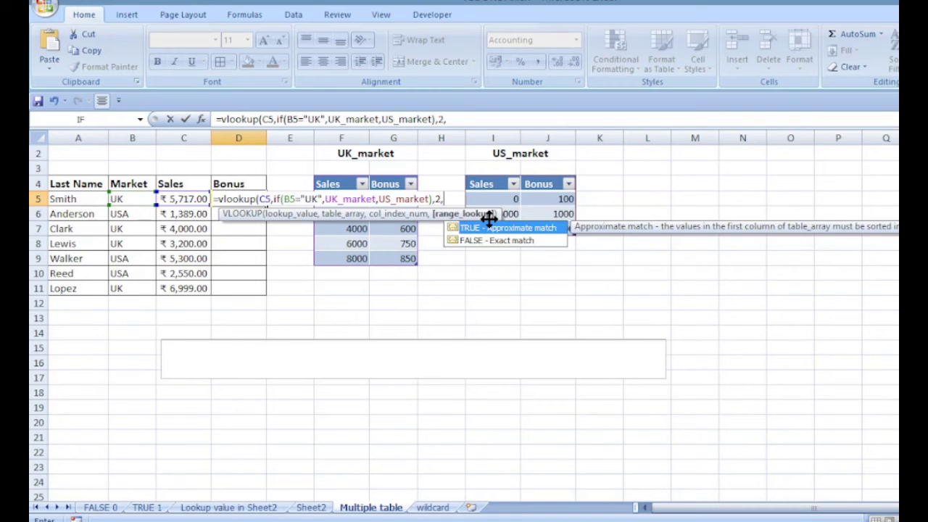
pyautogui.write('True)')
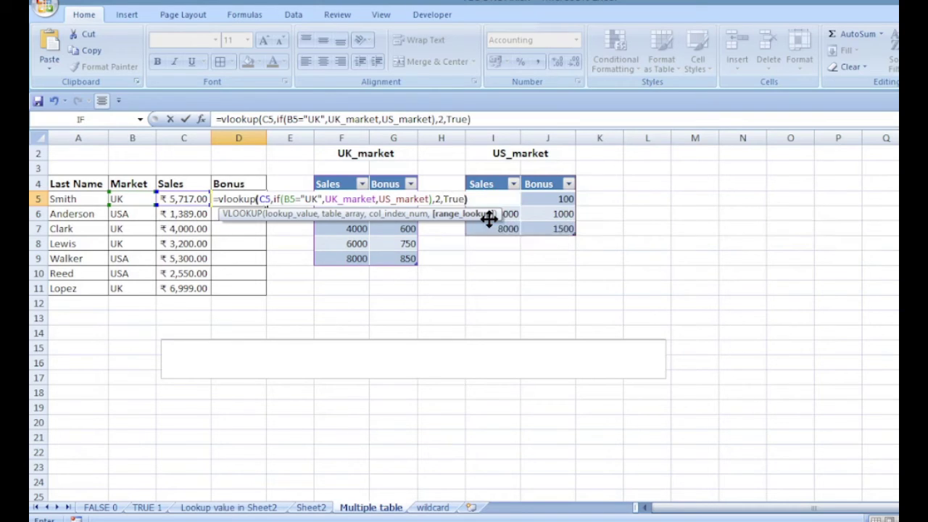
pyautogui.press('Return')
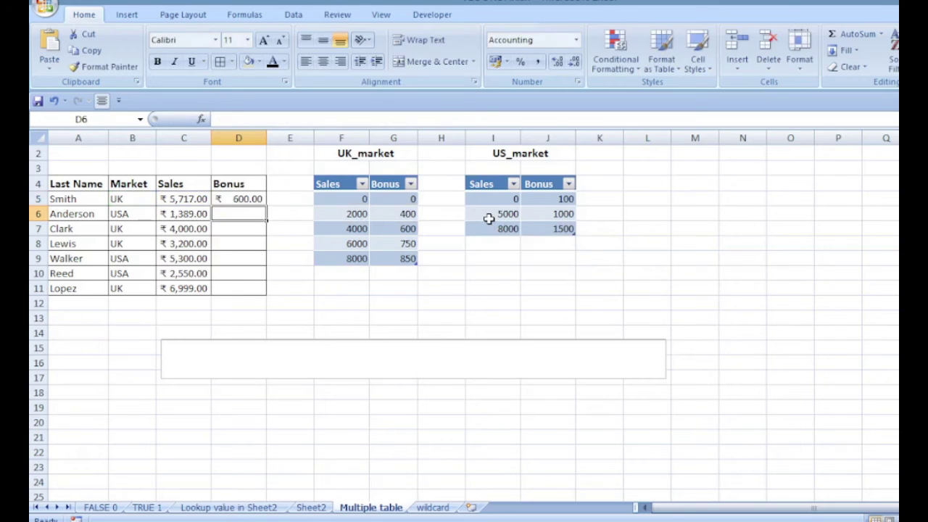
pyautogui.click(249, 197)
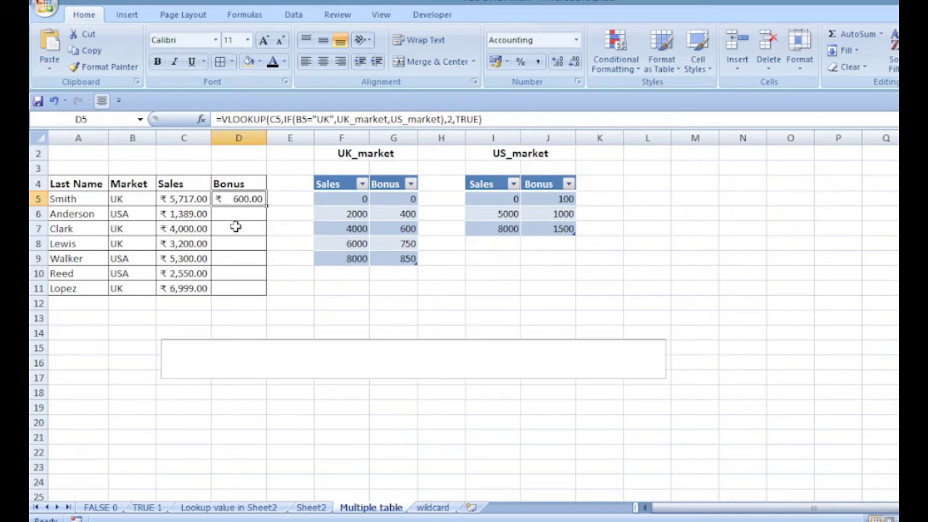
pyautogui.moveTo(267, 204); pyautogui.dragTo(268, 291)
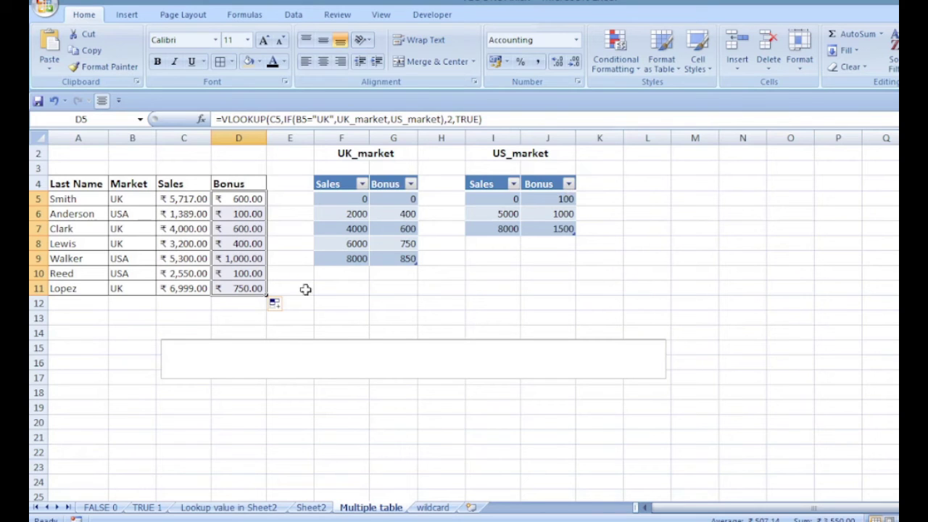
# Delete the blank text box covering the formula note below the tables and highlight the C in its $C4 reference
pyautogui.click(335, 331)
pyautogui.click(337, 344)
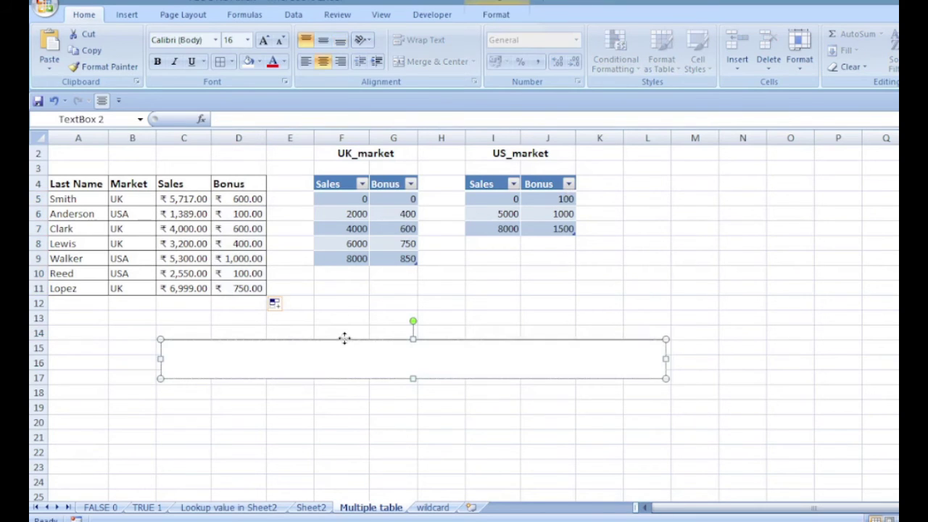
pyautogui.click(337, 341)
pyautogui.press('Escape')
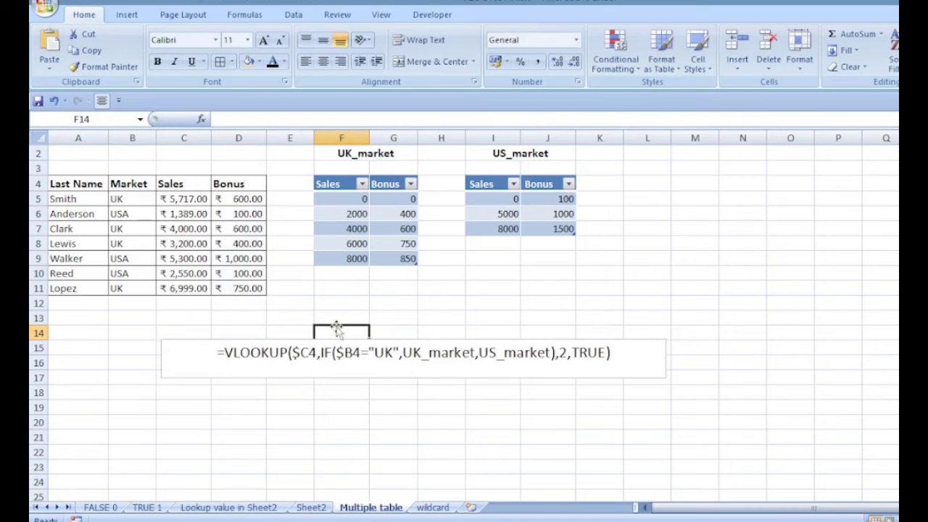
pyautogui.moveTo(295, 356); pyautogui.dragTo(308, 355)
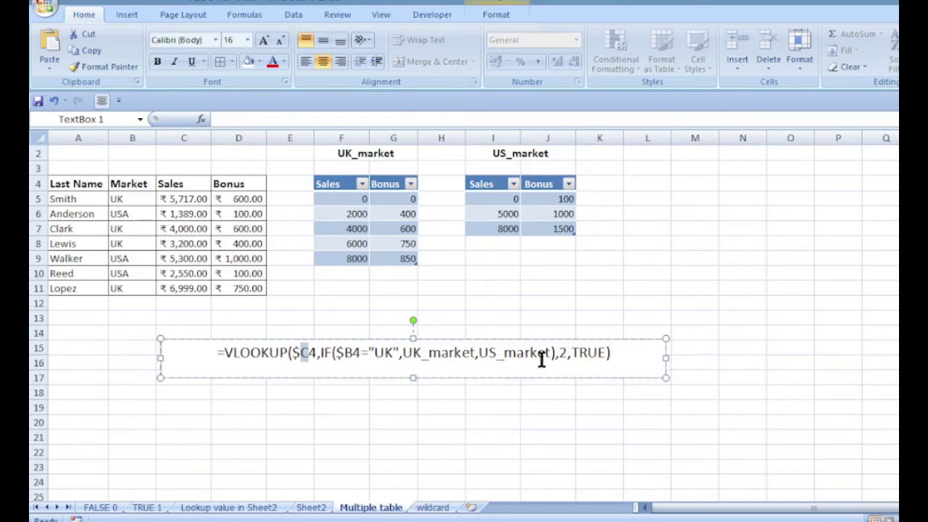
# Open the wildcard sheet and examine the Last Name entry and the empty First Name, Id and Phone No cells in K3:K6
pyautogui.click(434, 507)
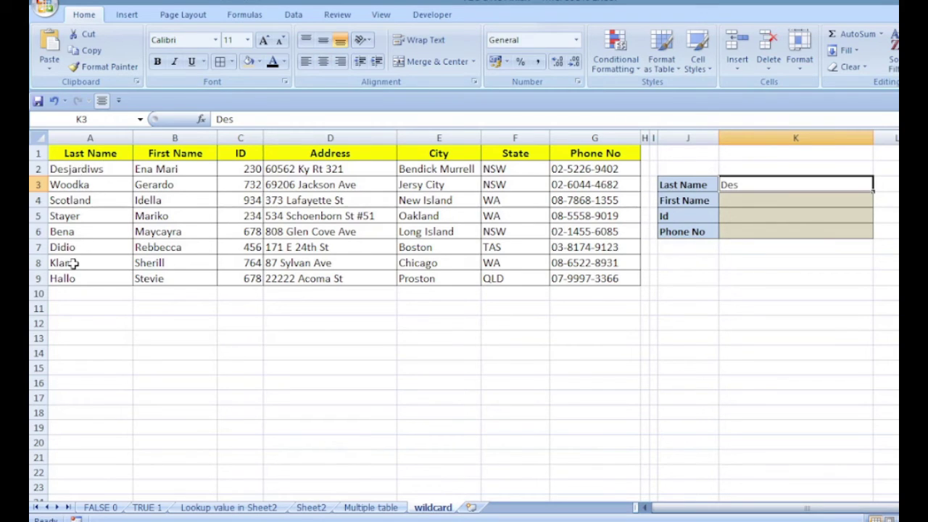
pyautogui.click(761, 198)
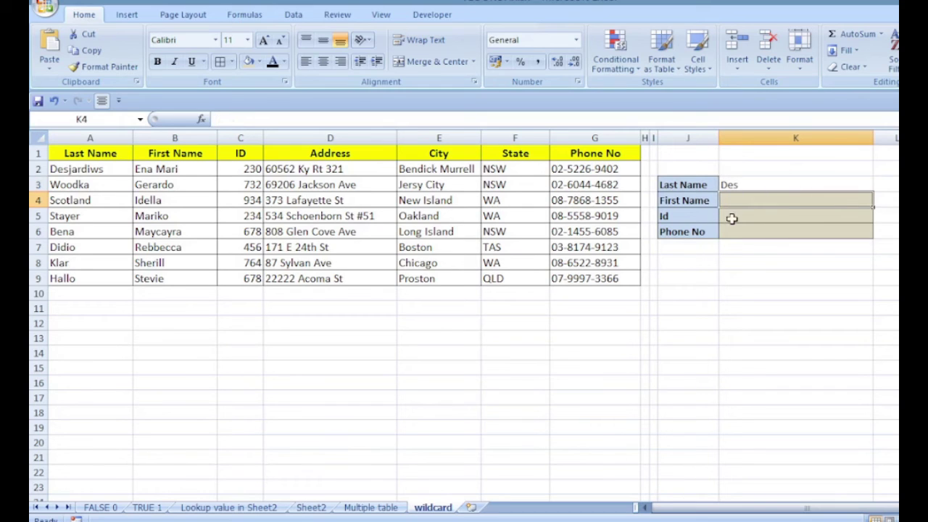
pyautogui.click(733, 218)
pyautogui.click(733, 232)
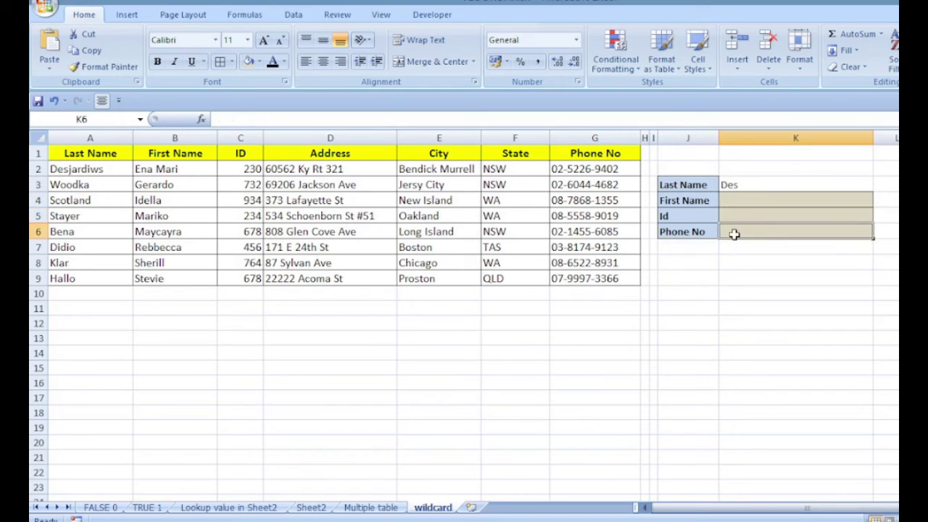
pyautogui.moveTo(740, 198); pyautogui.dragTo(749, 247)
pyautogui.click(755, 185)
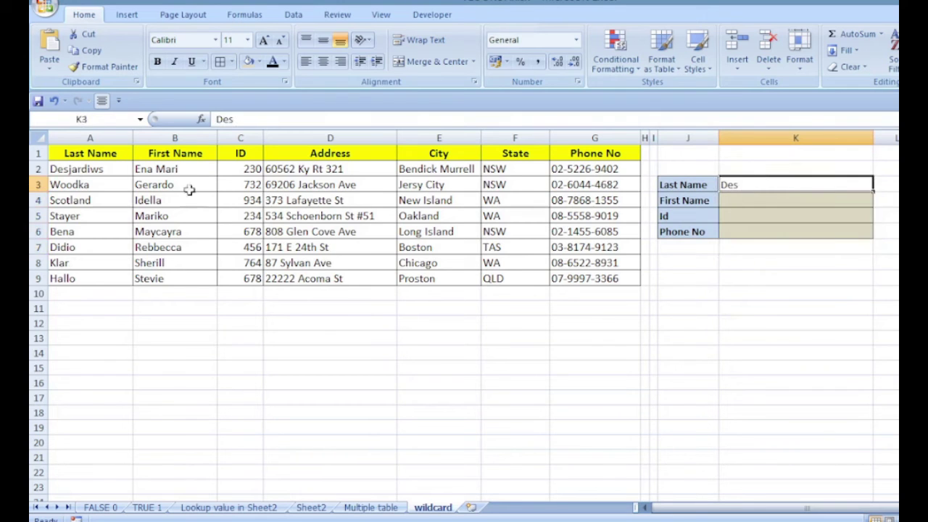
# Convert the employee data in A1:G9 into a table and name it Employee_table
pyautogui.moveTo(90, 156); pyautogui.dragTo(606, 271)
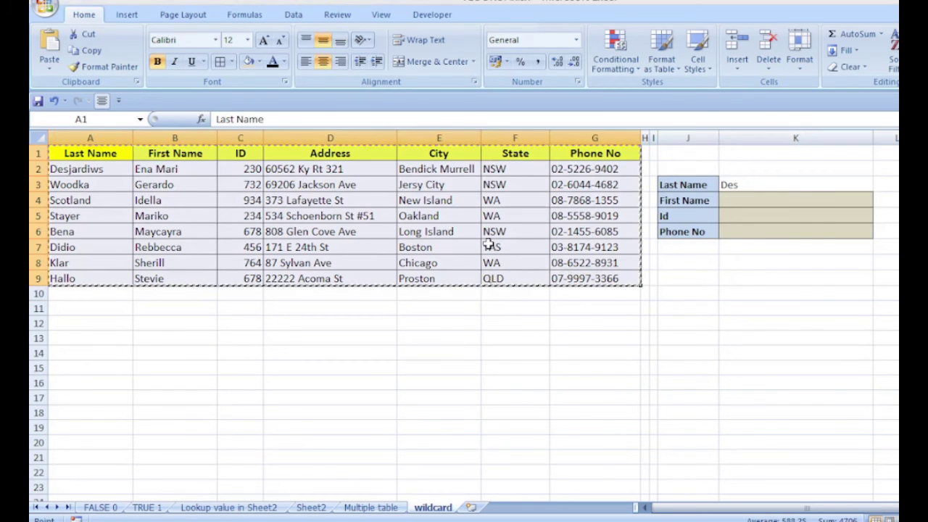
pyautogui.hotkey('ctrl', 't')
pyautogui.press('Return')
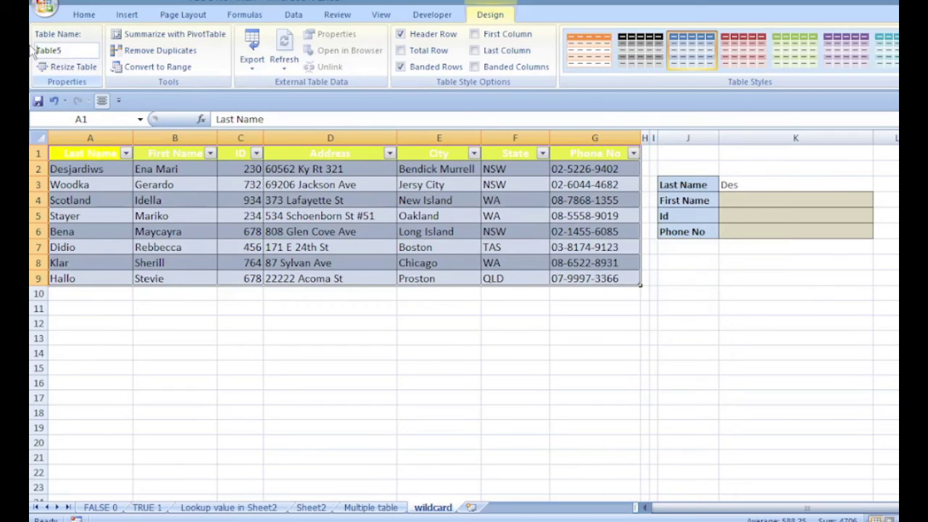
pyautogui.moveTo(77, 50); pyautogui.dragTo(33, 45)
pyautogui.write('Employee_t')
pyautogui.press('Return')
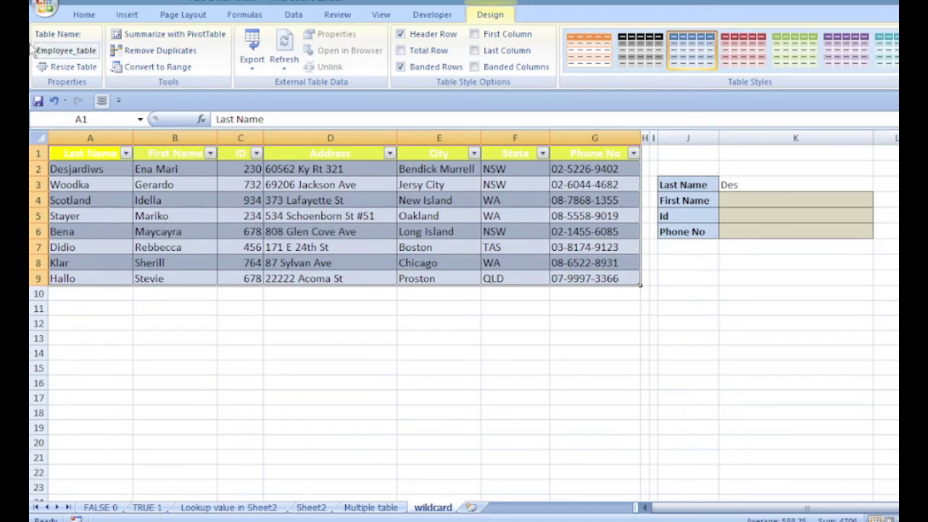
# Define the workbook-scope name last for the Last Name entry cell K3
pyautogui.click(766, 184)
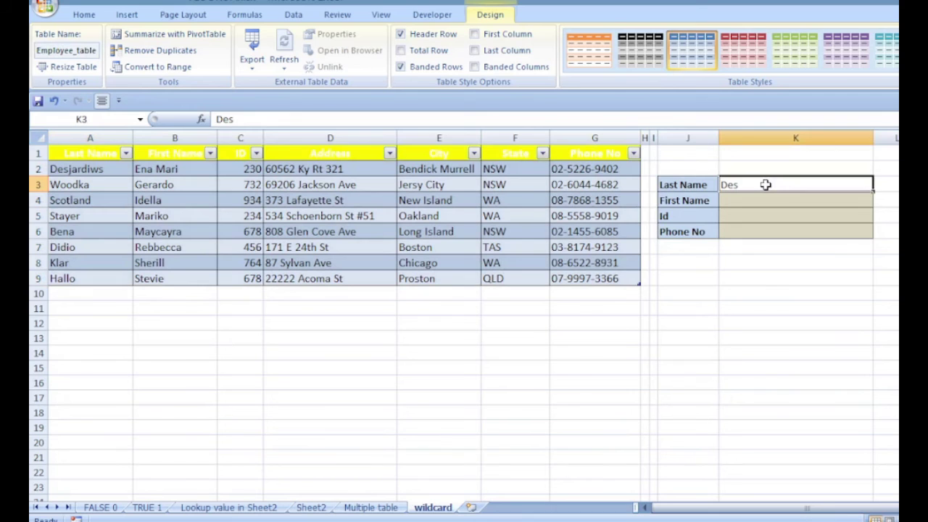
pyautogui.hotkey('alt', 'm')
pyautogui.press('m')
pyautogui.press('d')
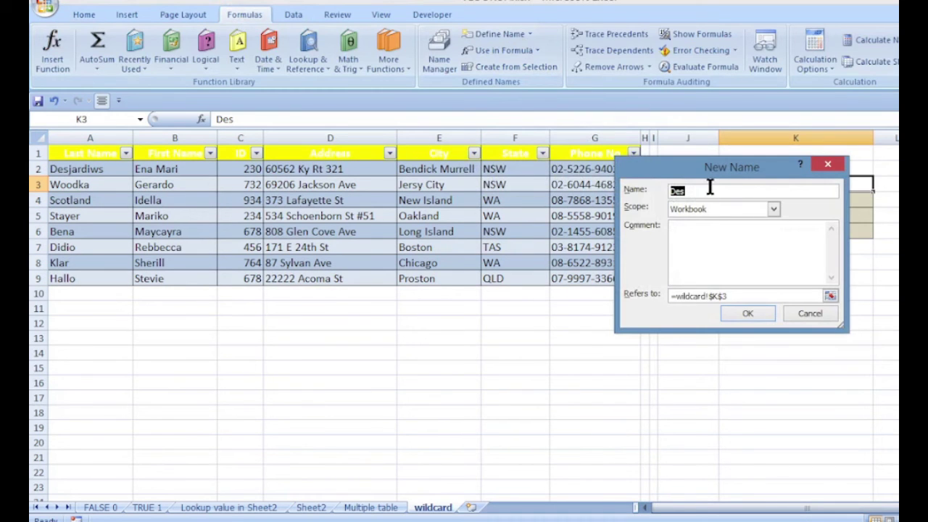
pyautogui.write('last')
pyautogui.click(758, 313)
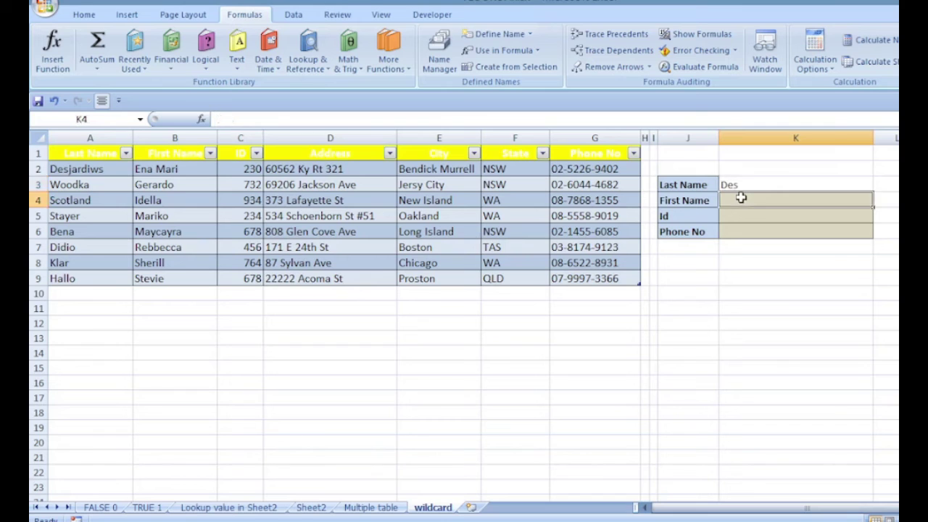
# Replace the Last Name entry in K3 with the surname from A3, and check that employee's ID and phone number
pyautogui.doubleClick(741, 183)
pyautogui.moveTo(741, 183); pyautogui.dragTo(718, 181)
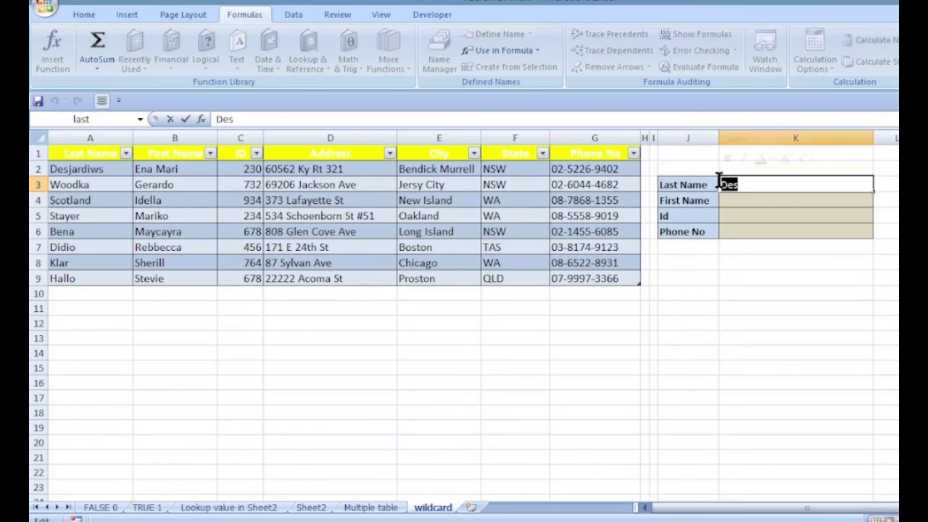
pyautogui.write('Woodka')
pyautogui.press('Return')
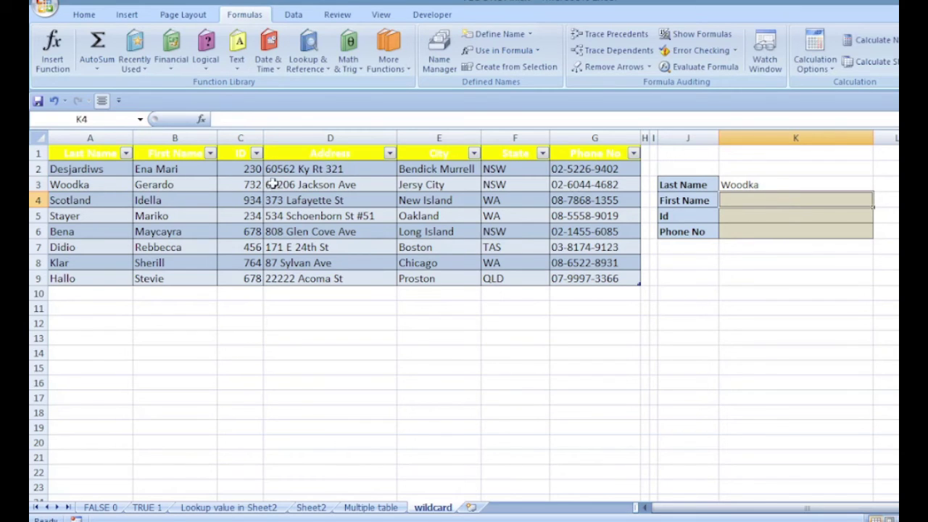
pyautogui.click(243, 186)
pyautogui.click(603, 185)
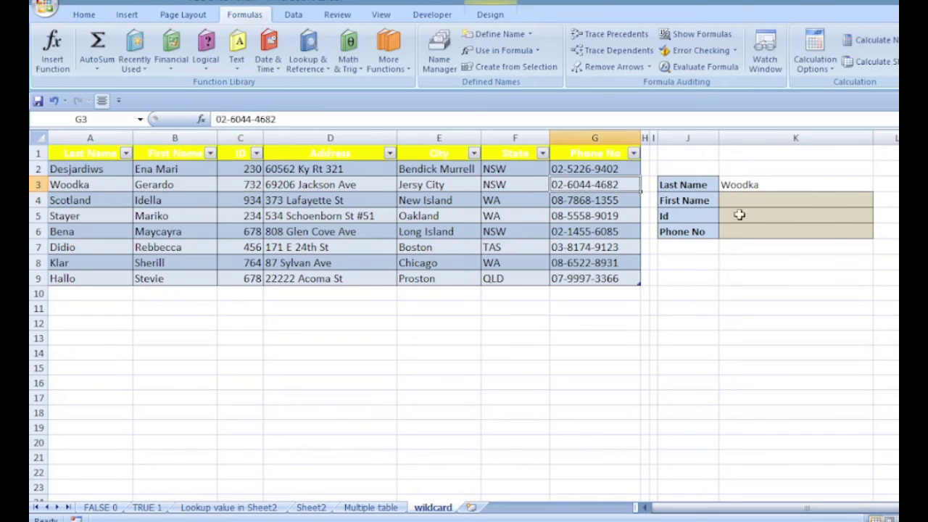
# Enter =VLOOKUP(last,Employee_table,2,FALSE) in First Name cell K4 to return the first name by exact match
pyautogui.click(735, 200)
pyautogui.write('=')
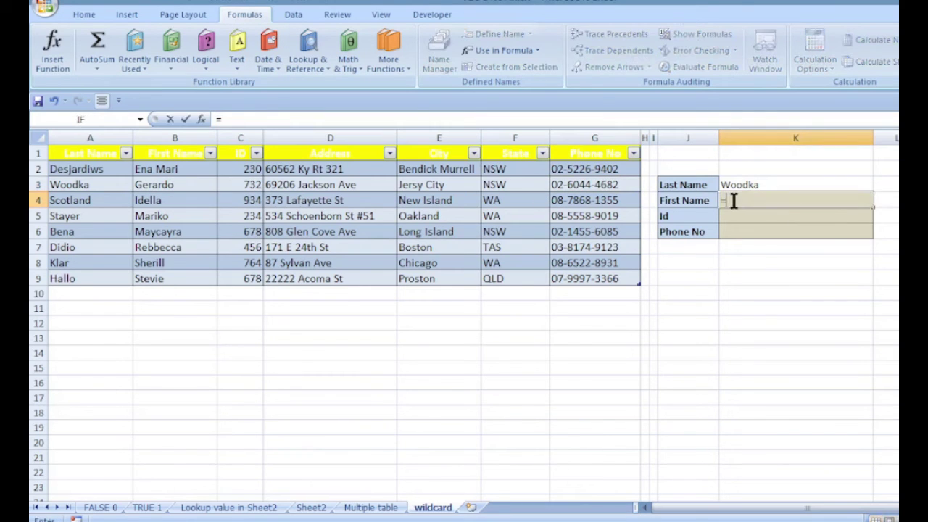
pyautogui.write('vlookup(')
pyautogui.click(747, 185)
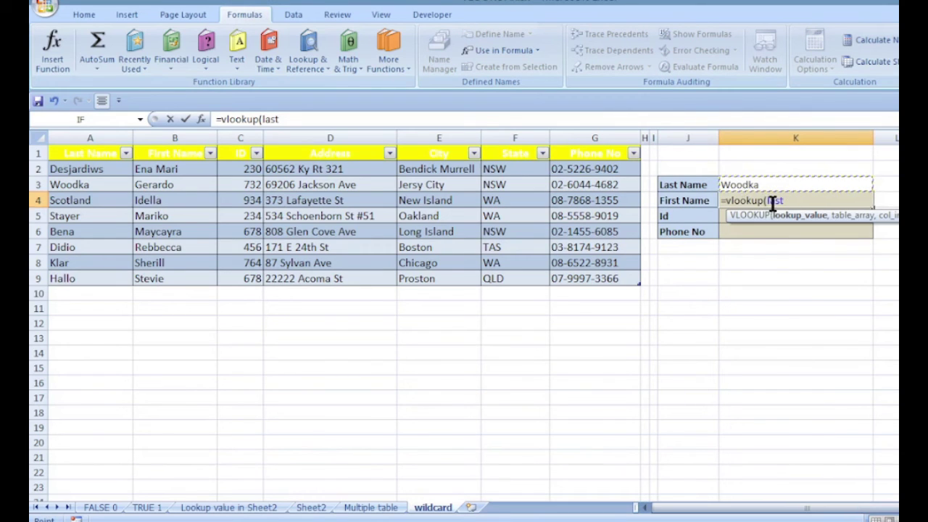
pyautogui.write(',')
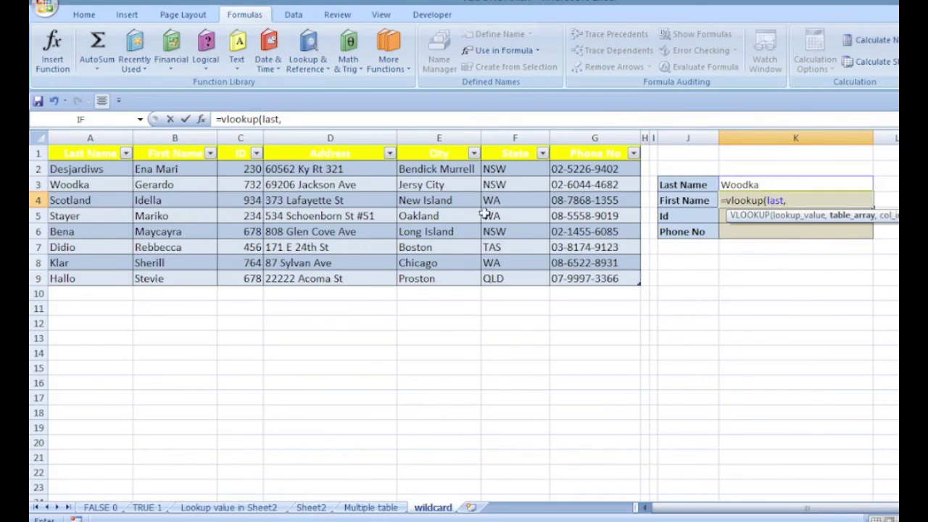
pyautogui.moveTo(107, 168); pyautogui.dragTo(613, 276)
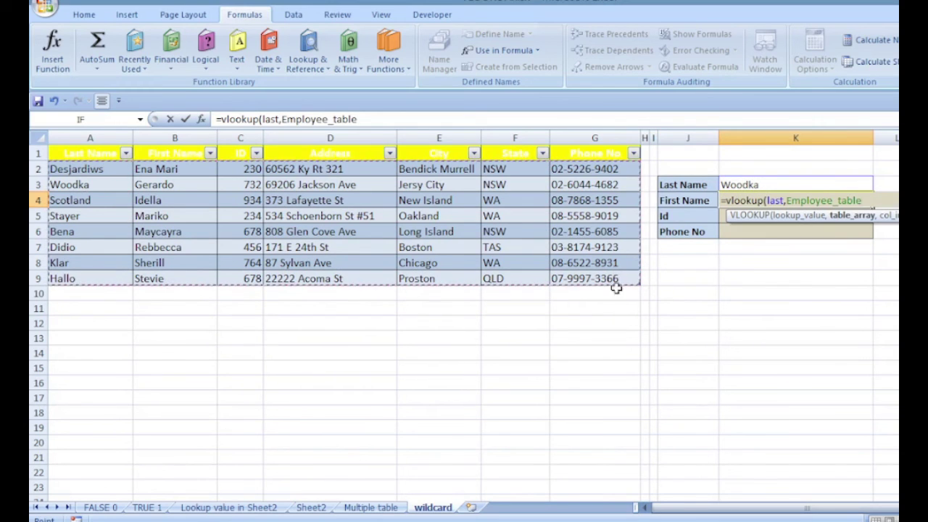
pyautogui.write(',')
pyautogui.write('2')
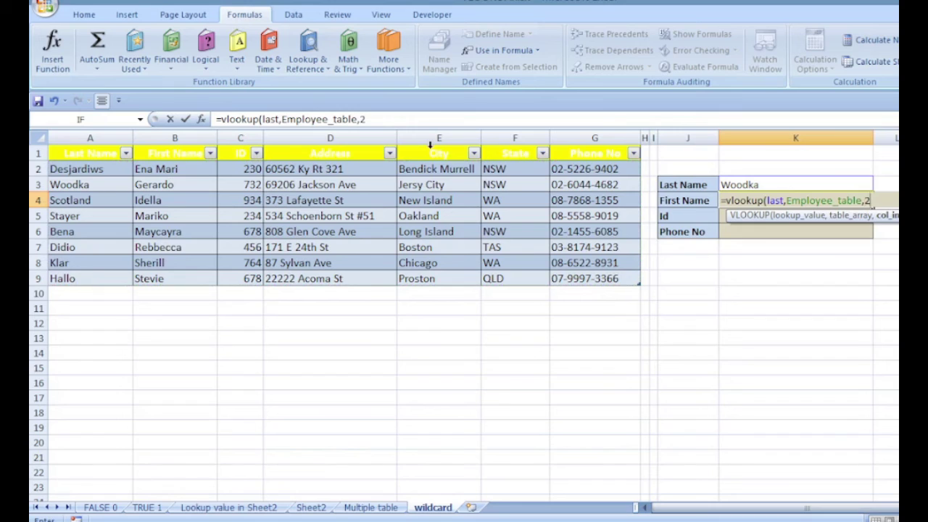
pyautogui.write(',')
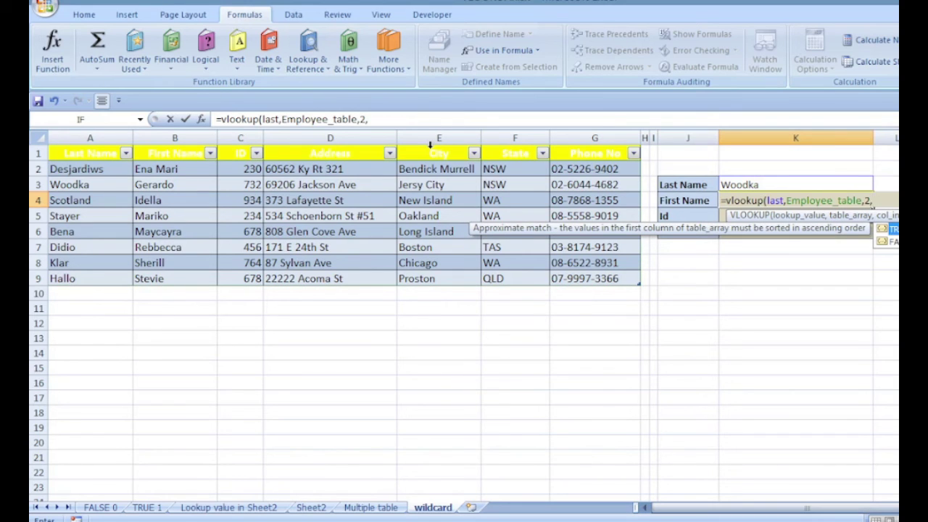
pyautogui.press('Return')
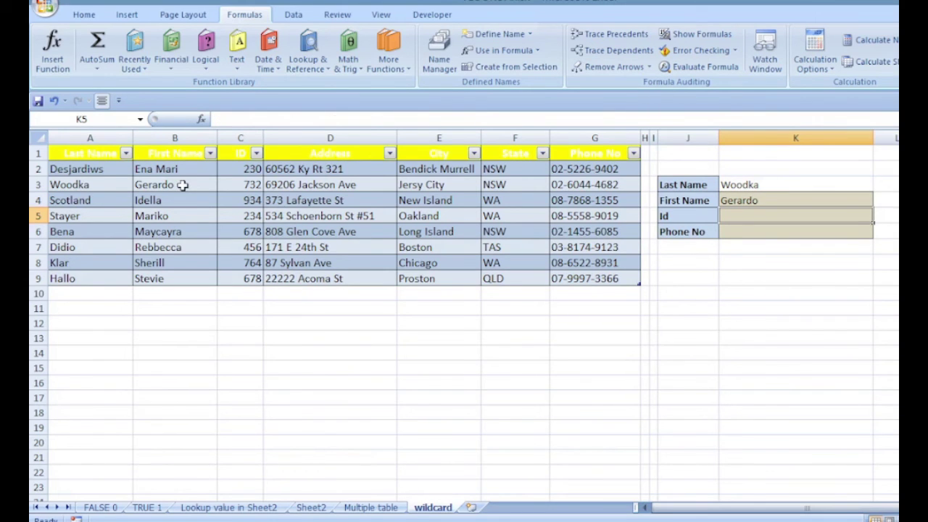
# Fill the K4 formula down to K6, and change the column index in Id cell K5 to 3
pyautogui.click(742, 197)
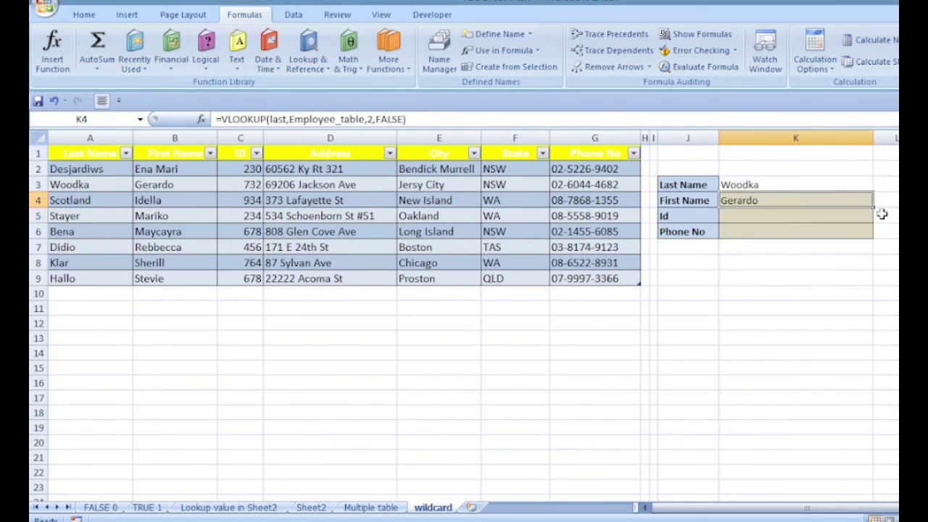
pyautogui.moveTo(875, 209); pyautogui.dragTo(872, 239)
pyautogui.click(755, 216)
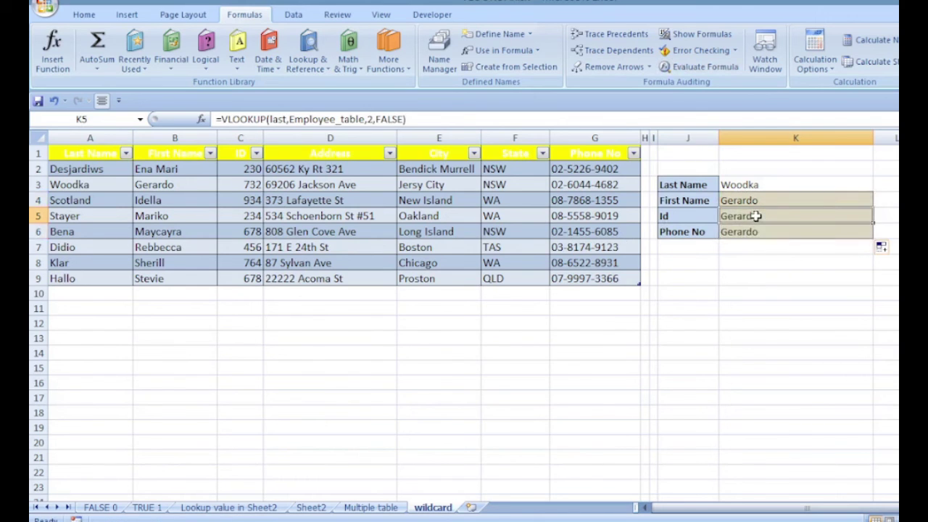
pyautogui.doubleClick(368, 119)
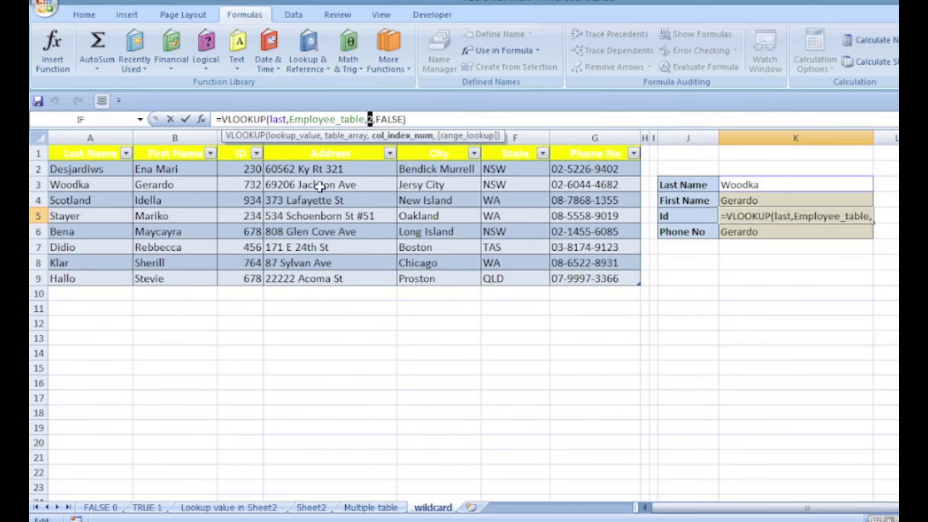
pyautogui.write('3')
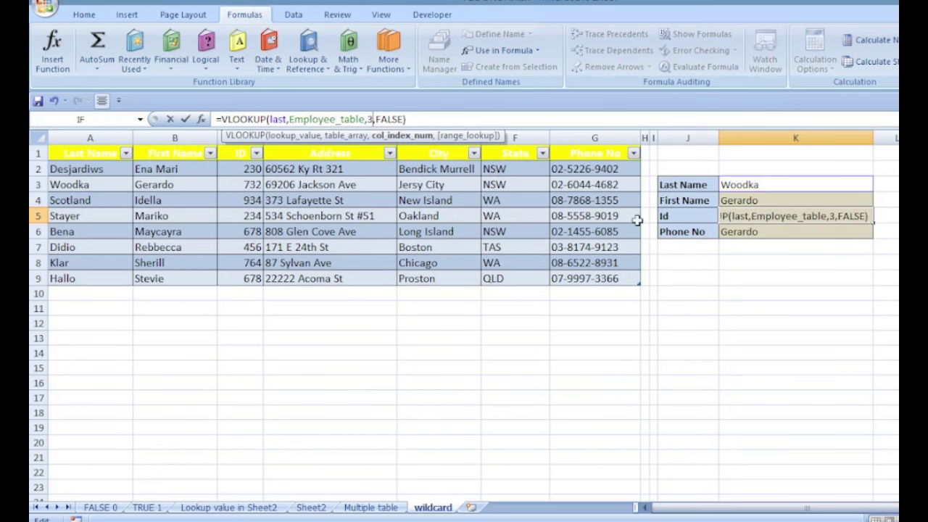
pyautogui.press('Return')
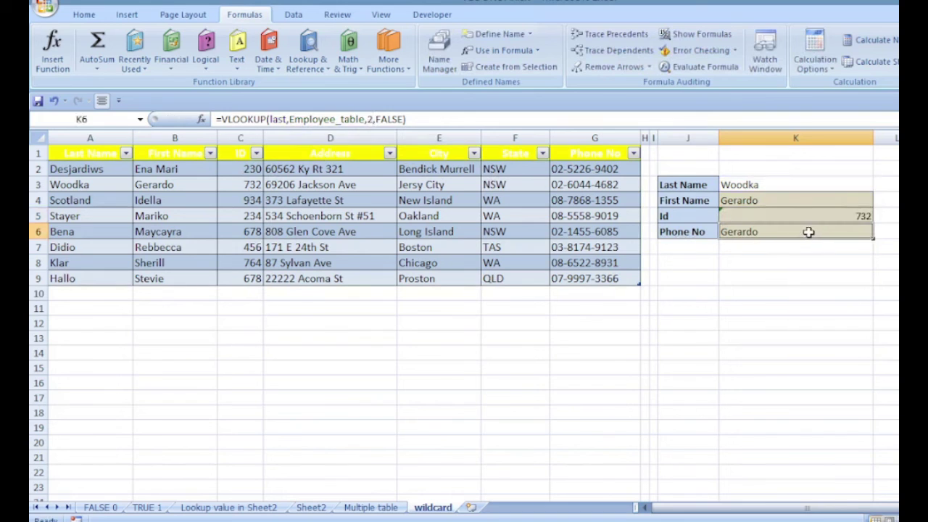
pyautogui.click(247, 184)
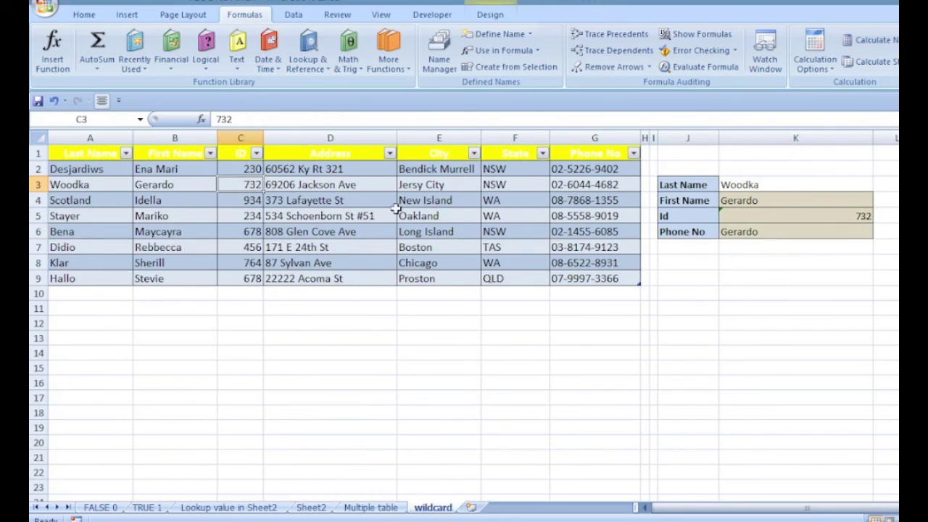
# Change the column index of the VLOOKUP formula in Phone No cell K6 to 6
pyautogui.click(732, 234)
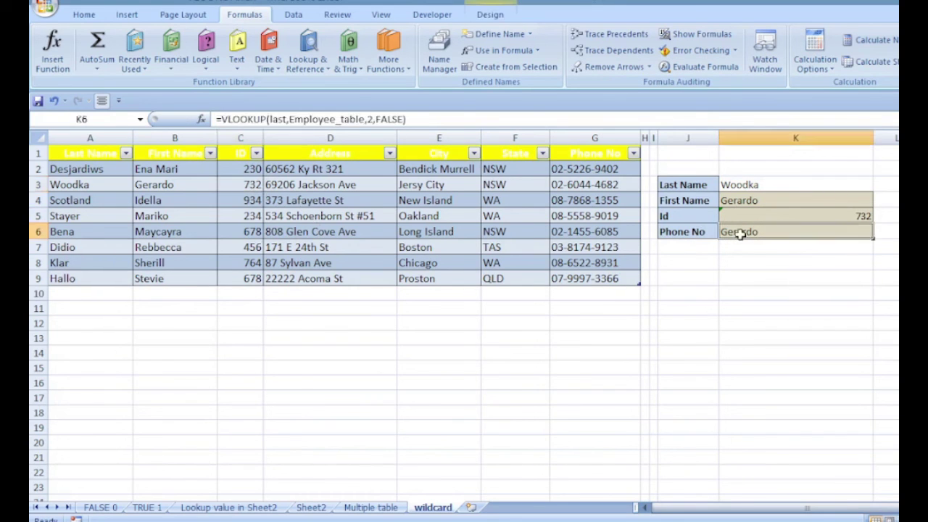
pyautogui.click(369, 120)
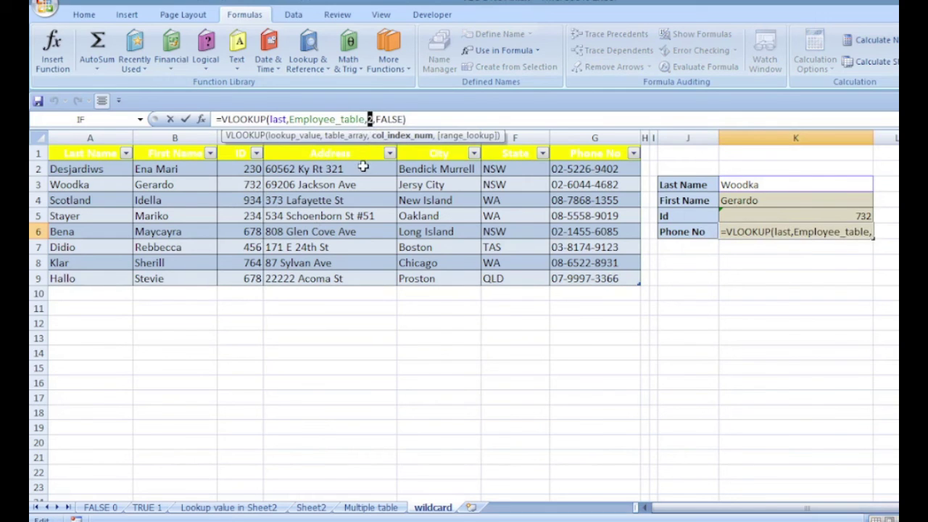
pyautogui.write('6')
pyautogui.press('Return')
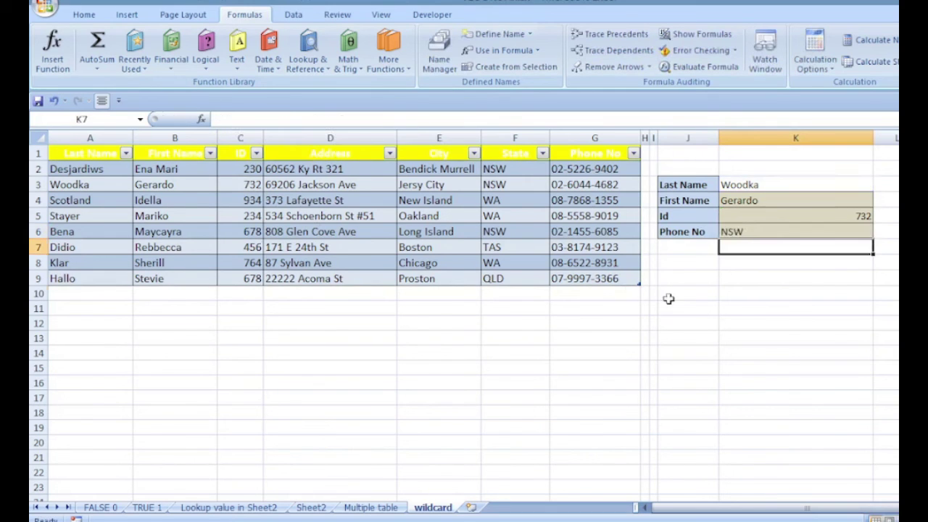
pyautogui.click(669, 297)
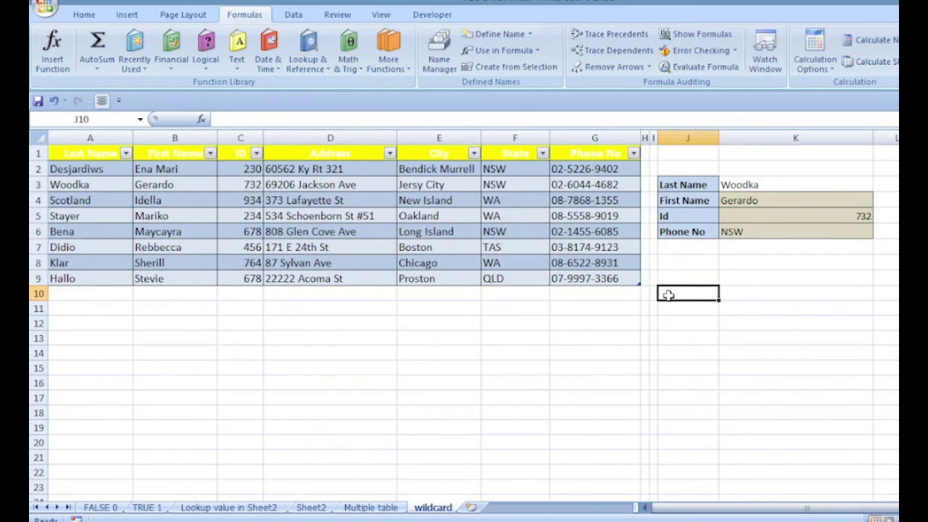
# Shorten the Last Name entry in K3 to the surname's first four letters
pyautogui.click(768, 185)
pyautogui.doubleClick(767, 186)
pyautogui.moveTo(767, 185); pyautogui.dragTo(749, 186)
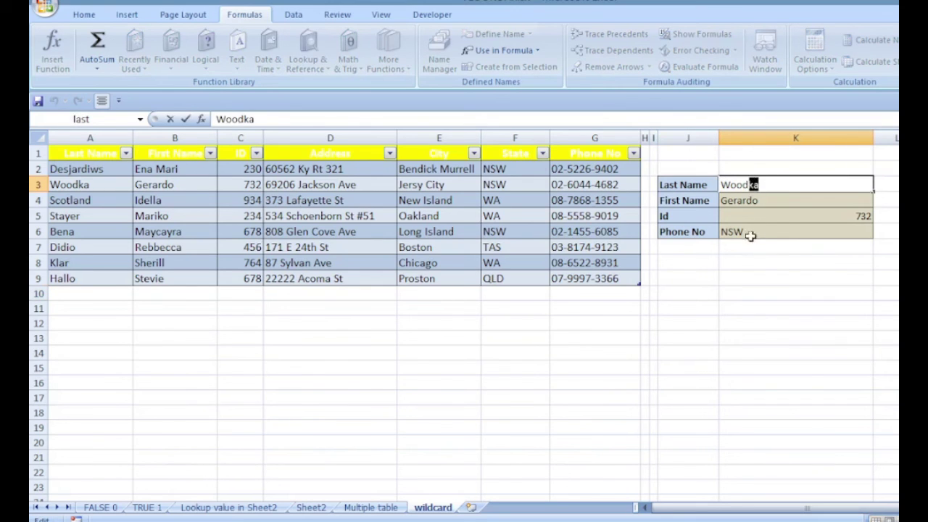
pyautogui.press('BackSpace')
pyautogui.press('Return')
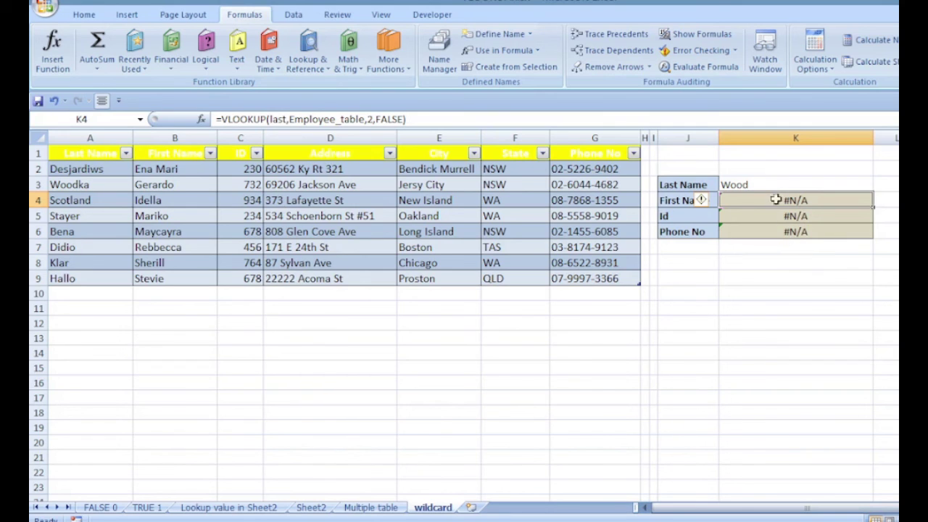
# Append the * wildcard to the partial surname in K3 to look up the employee by partial match
pyautogui.click(754, 184)
pyautogui.doubleClick(750, 184)
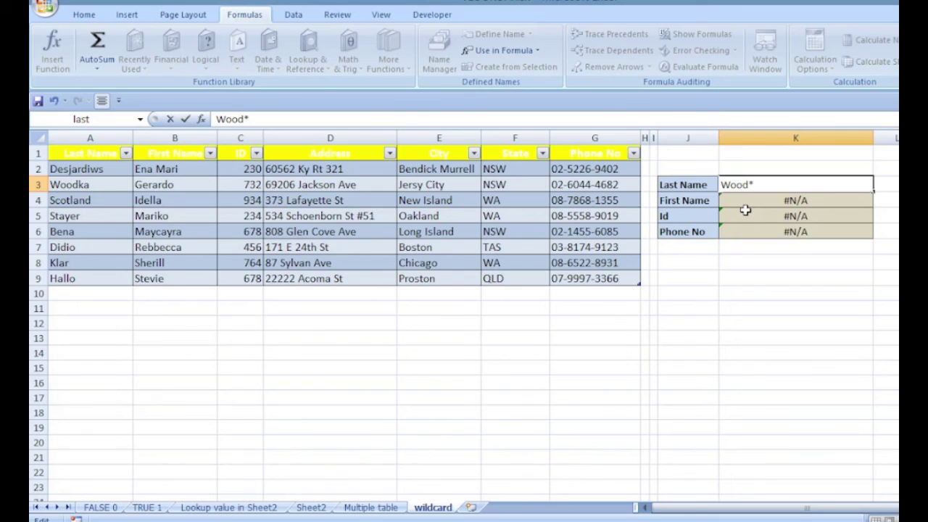
pyautogui.press('Return')
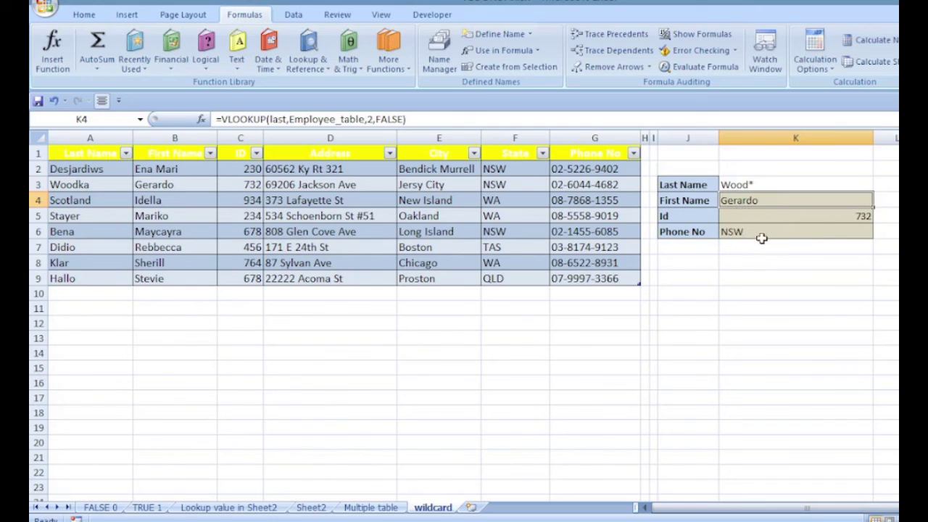
# Remove the asterisk from the Last Name entry in K3, leaving only the partial surname
pyautogui.doubleClick(761, 184)
pyautogui.press('BackSpace')
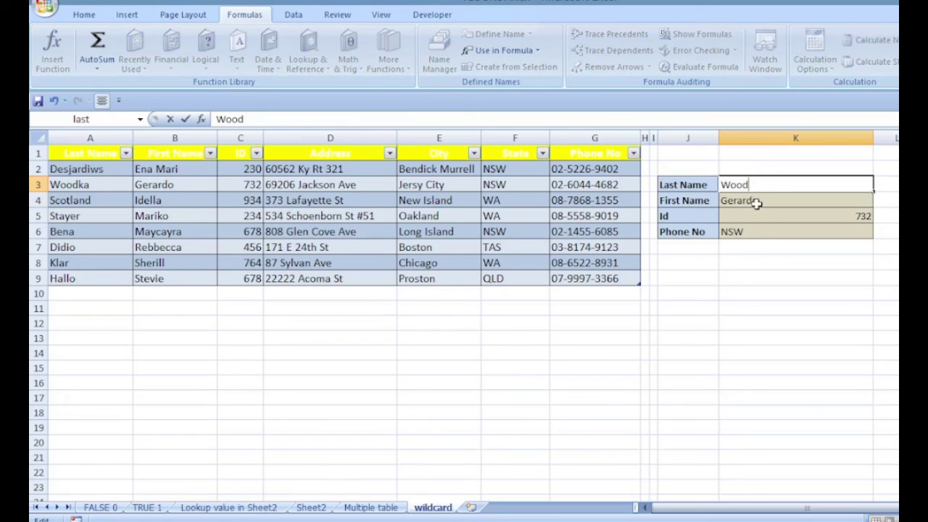
pyautogui.click(755, 205)
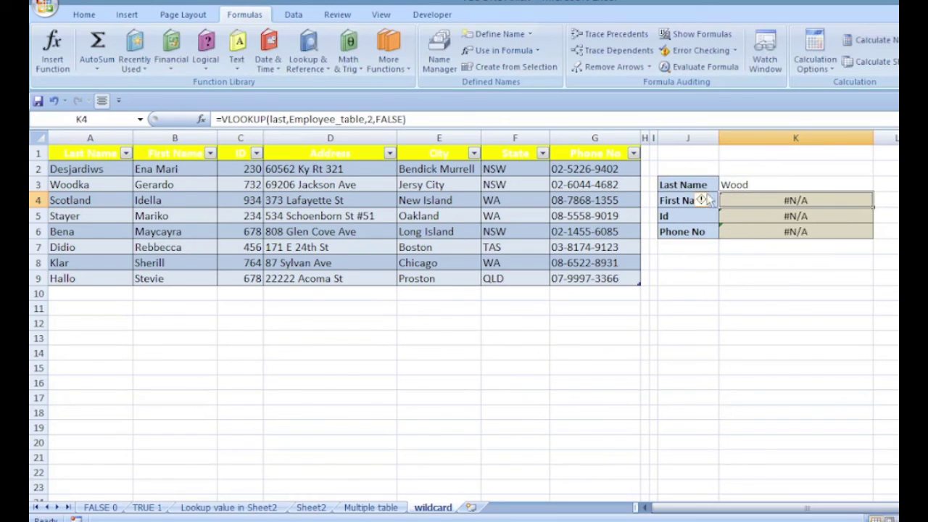
# Change the lookup value in the First Name formula in K4 to last&"*" so partial surnames match
pyautogui.click(284, 120)
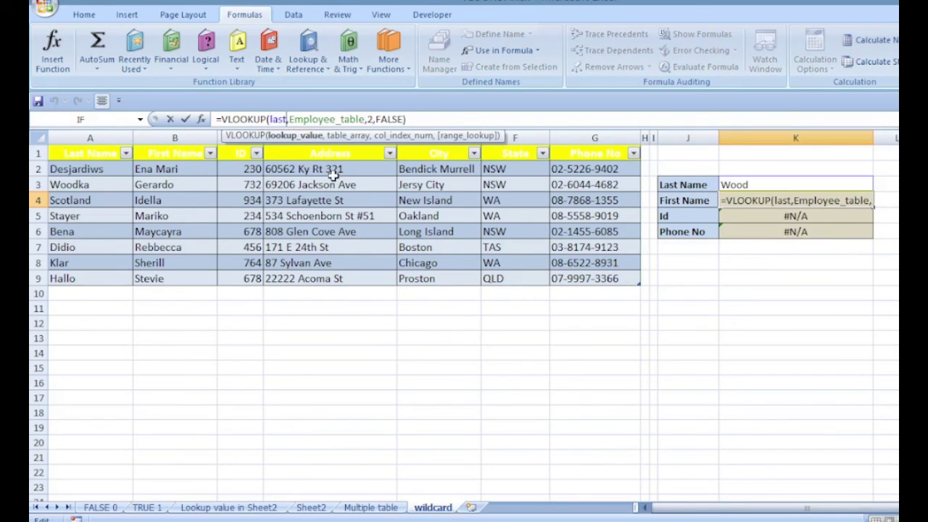
pyautogui.write('&')
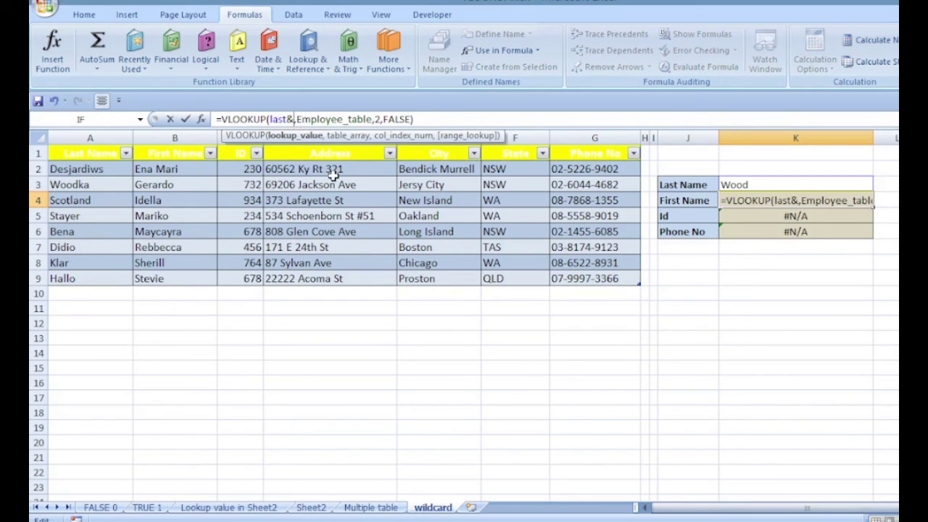
pyautogui.write('"')
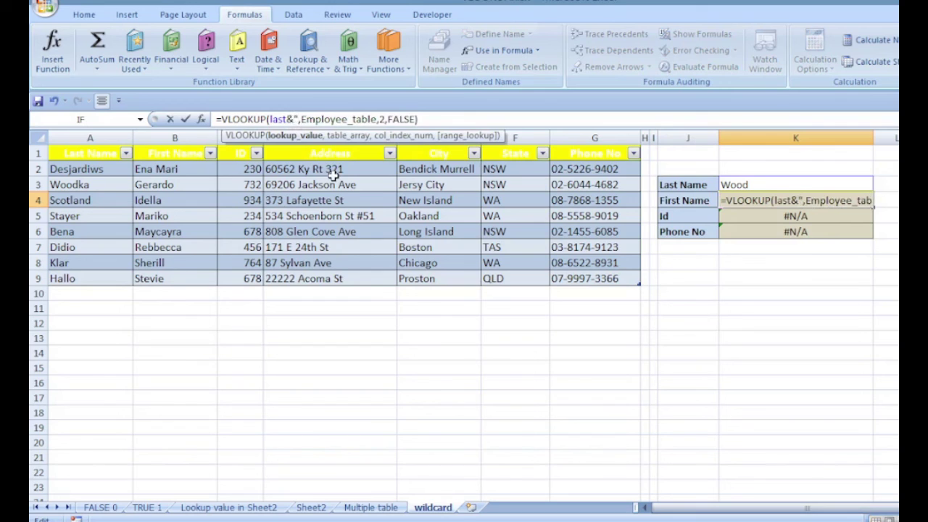
pyautogui.write('*"')
pyautogui.write('"')
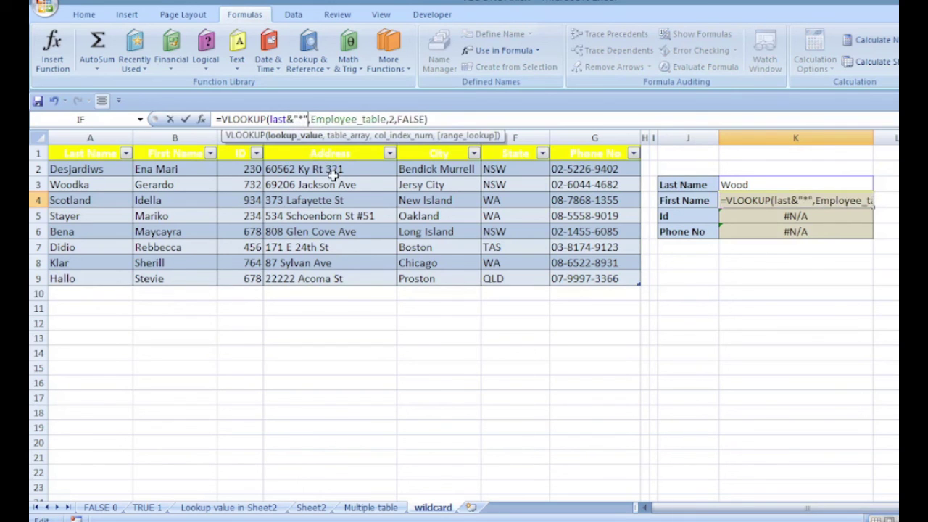
pyautogui.press('Return')
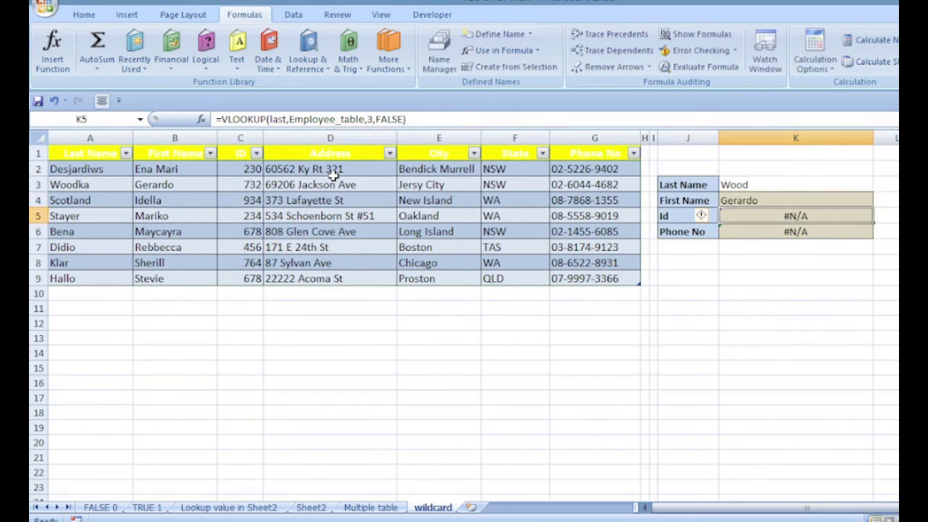
# Change the lookup value in the Id formula in K5 to last&"*"
pyautogui.doubleClick(791, 216)
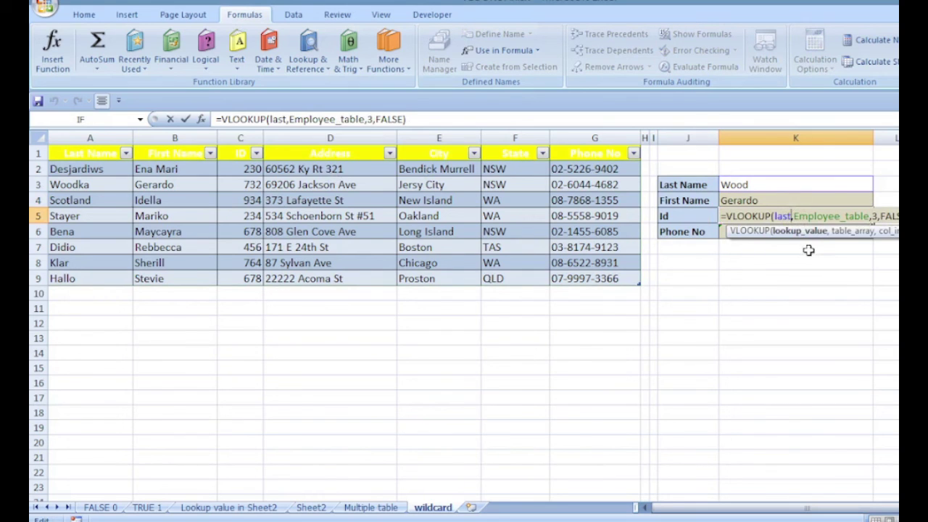
pyautogui.write('&')
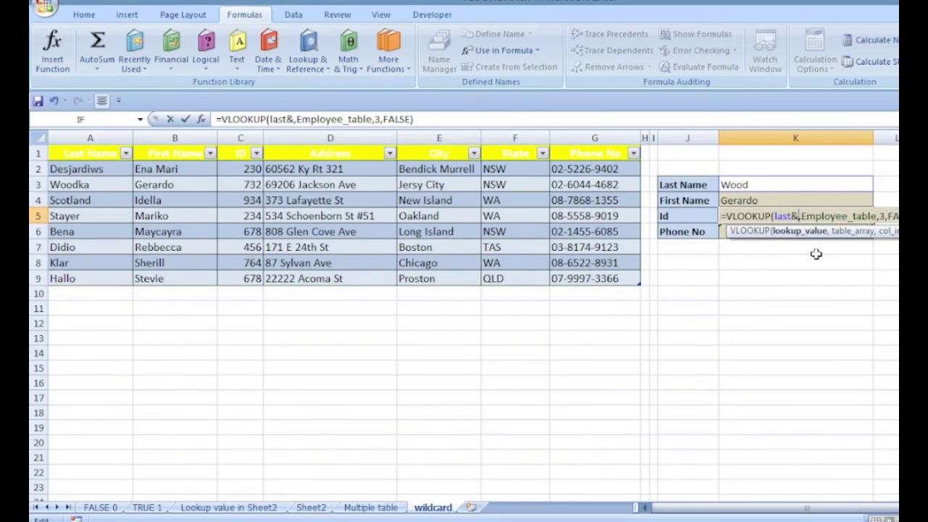
pyautogui.write('"*')
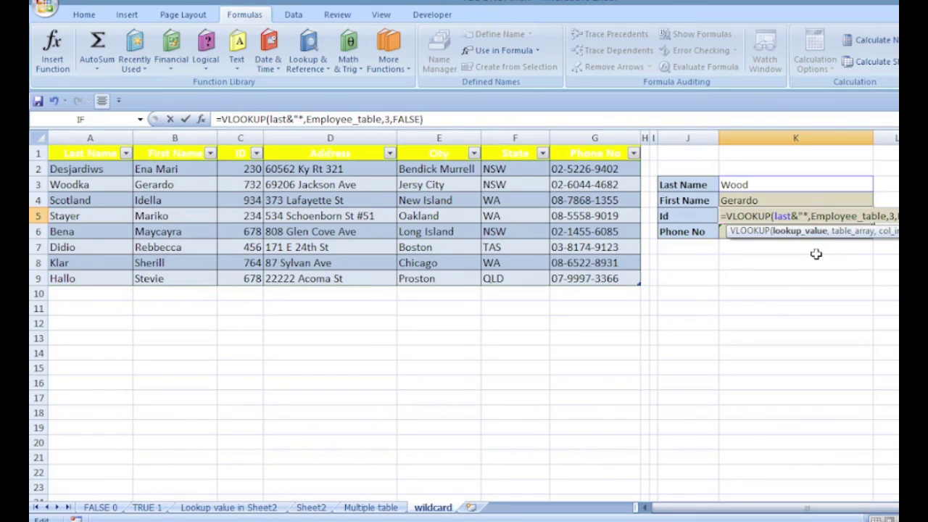
pyautogui.write('"')
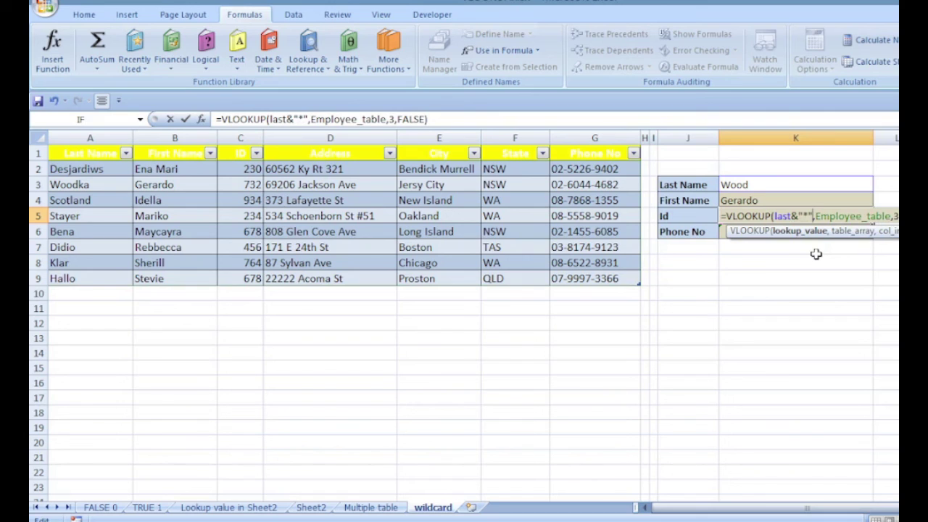
pyautogui.press('Return')
# Change the lookup value in the Phone No formula in K6 to last&"*"
pyautogui.write('&"')
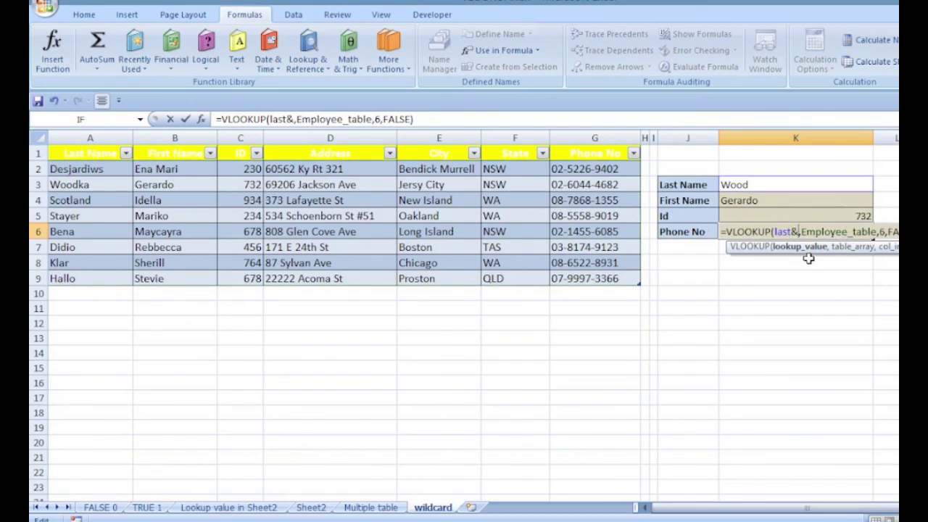
pyautogui.write('*"')
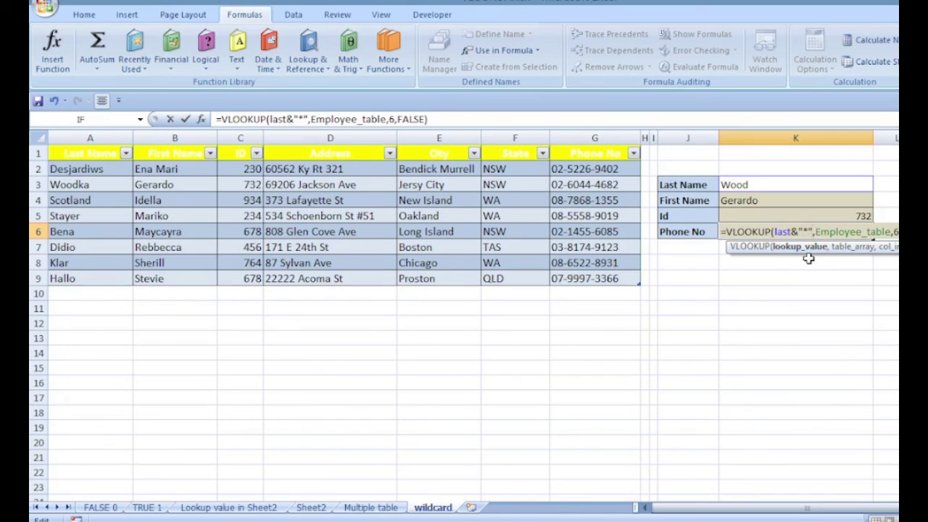
pyautogui.press('Return')
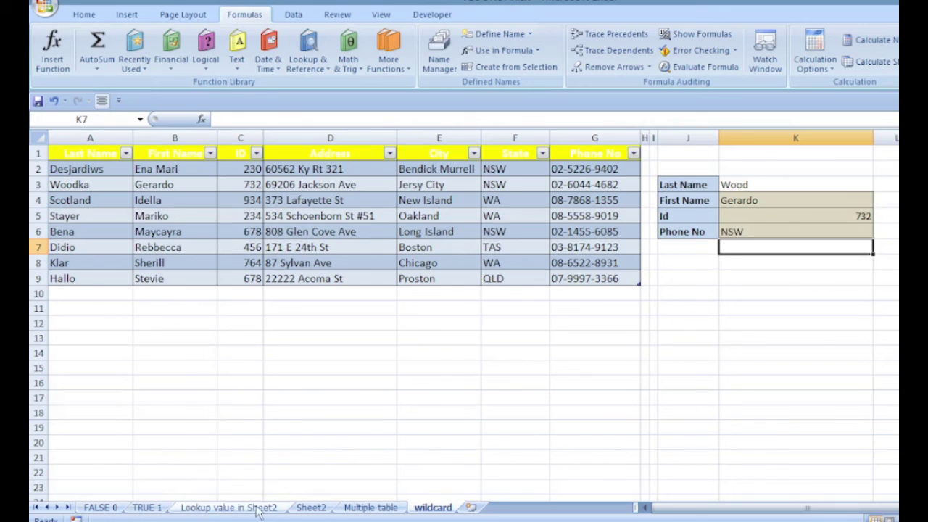
pyautogui.click(371, 508)
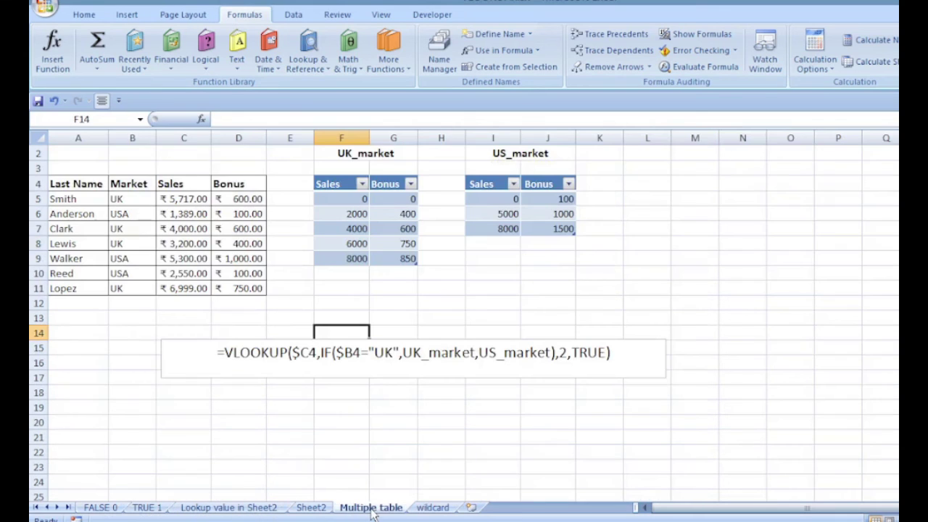
pyautogui.click(433, 507)
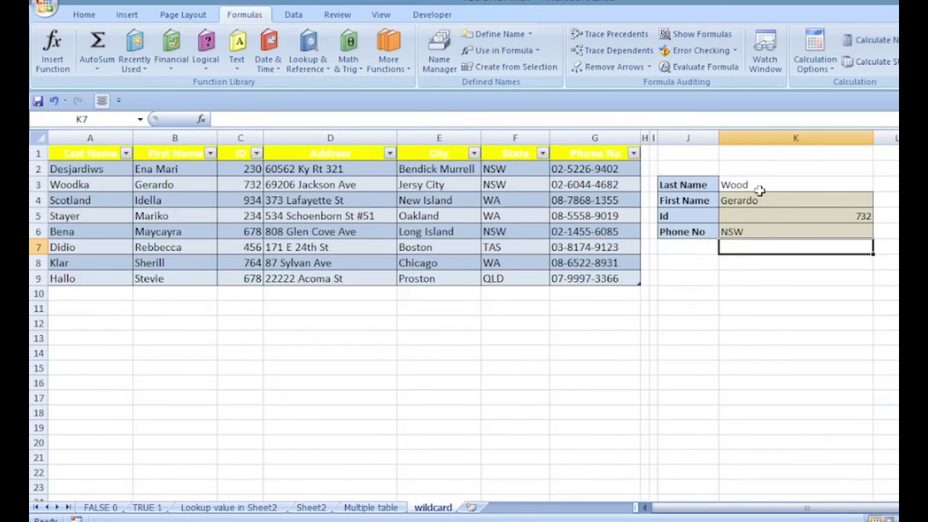